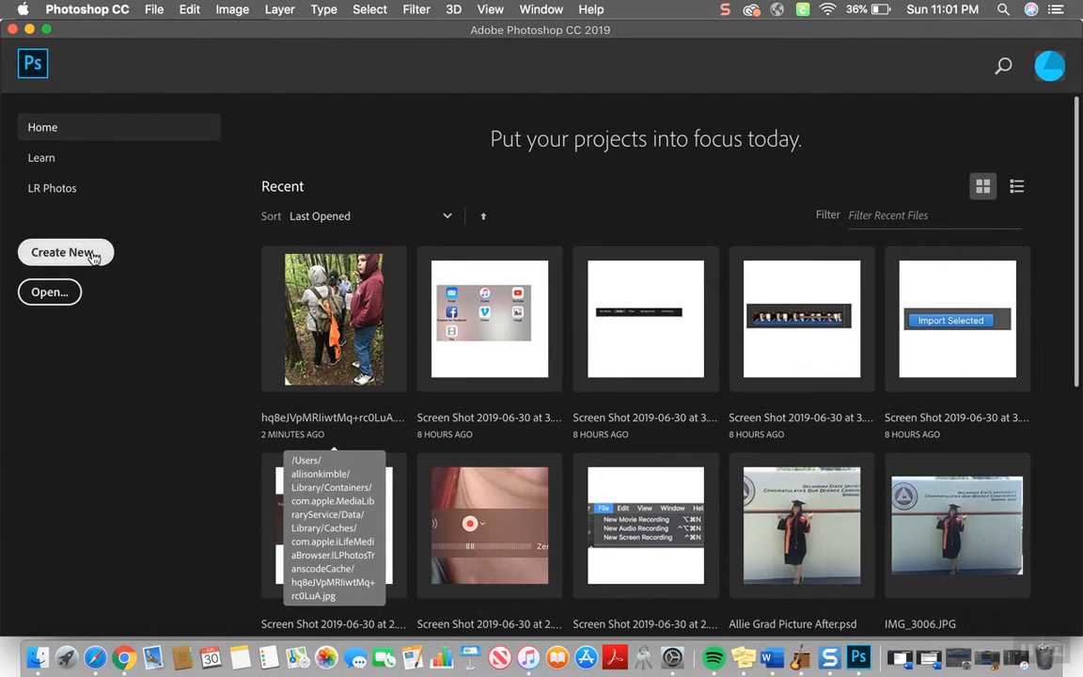
# Create a new 5 x 7 inch portrait document at 300 pixels/inch in RGB Color with a white background.
pyautogui.click(93, 254)
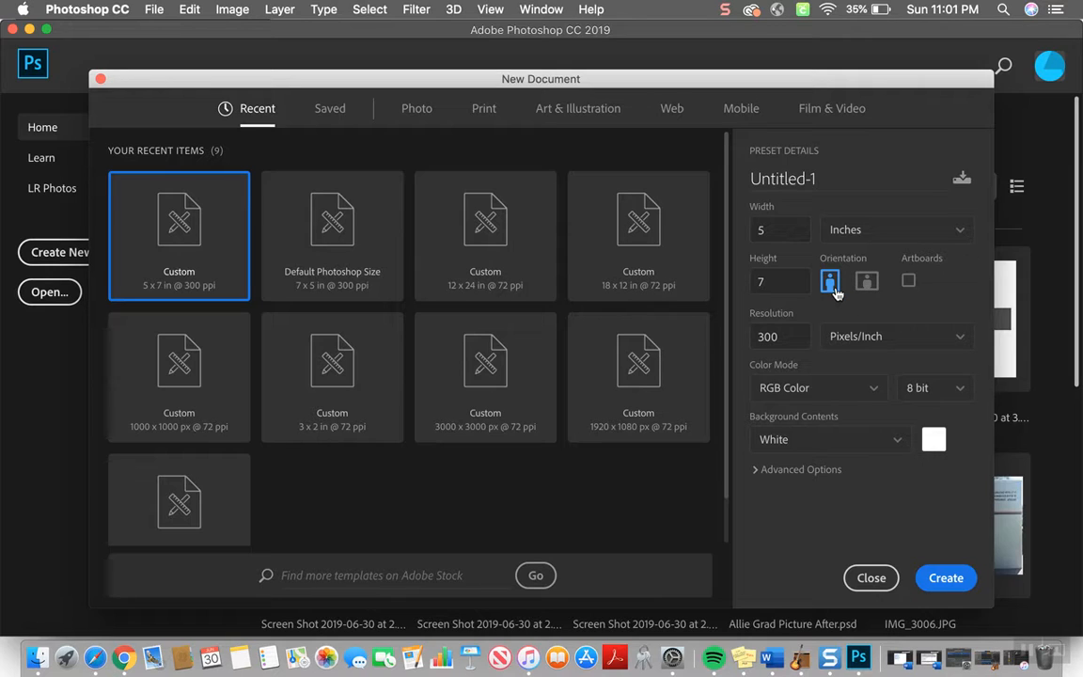
pyautogui.click(950, 579)
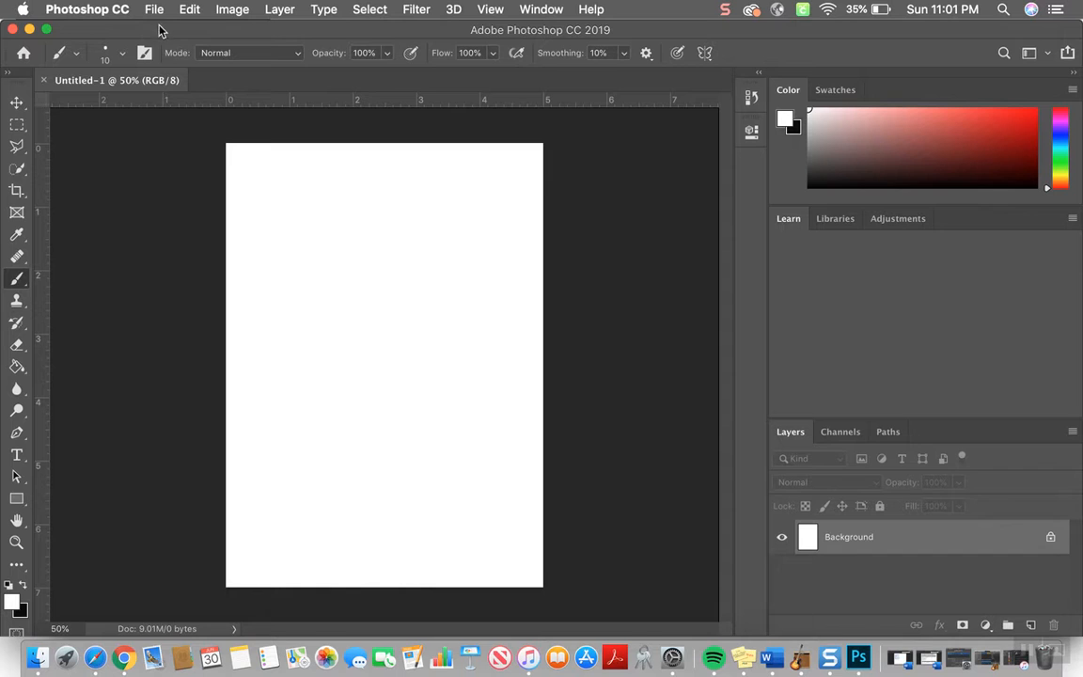
# Open the forest hike photo hq8eJVpMRIiwtMq+rc0LuA.jpg from the photo folder.
pyautogui.click(153, 9)
pyautogui.click(173, 43)
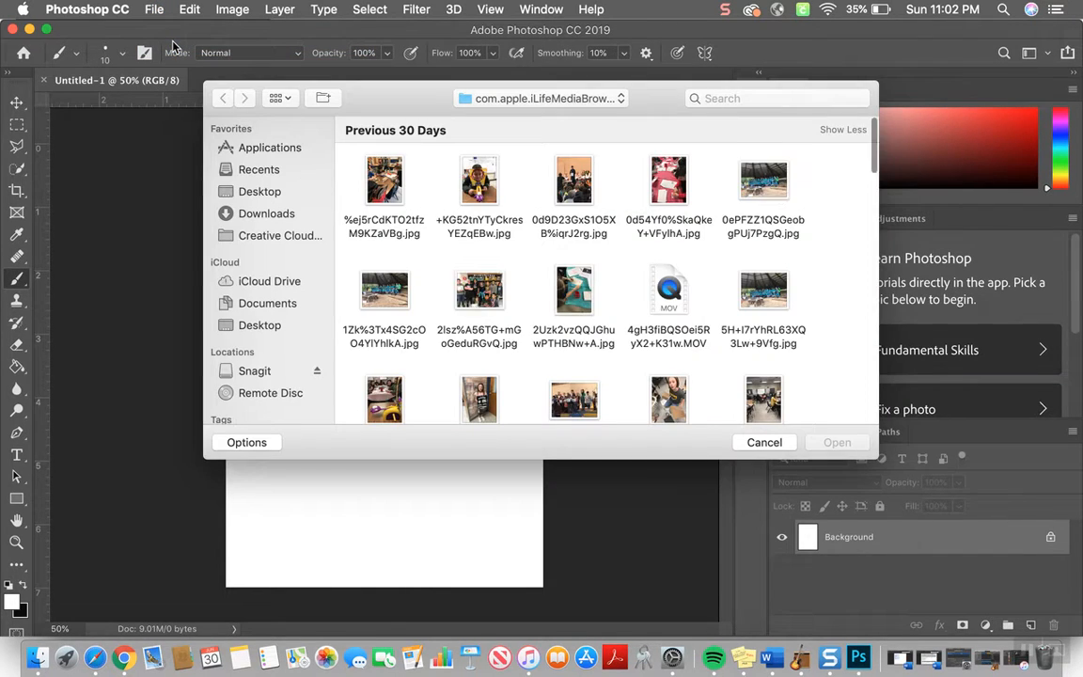
pyautogui.scroll(-5, 583, 324)
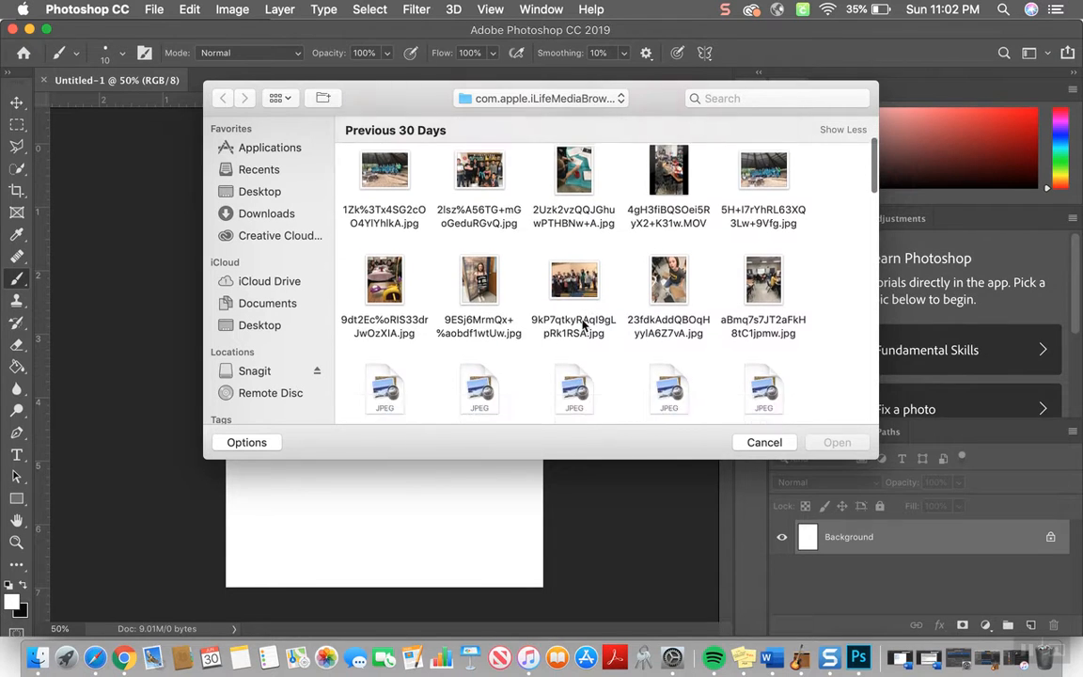
pyautogui.scroll(5, 583, 325)
pyautogui.scroll(-1, 583, 325)
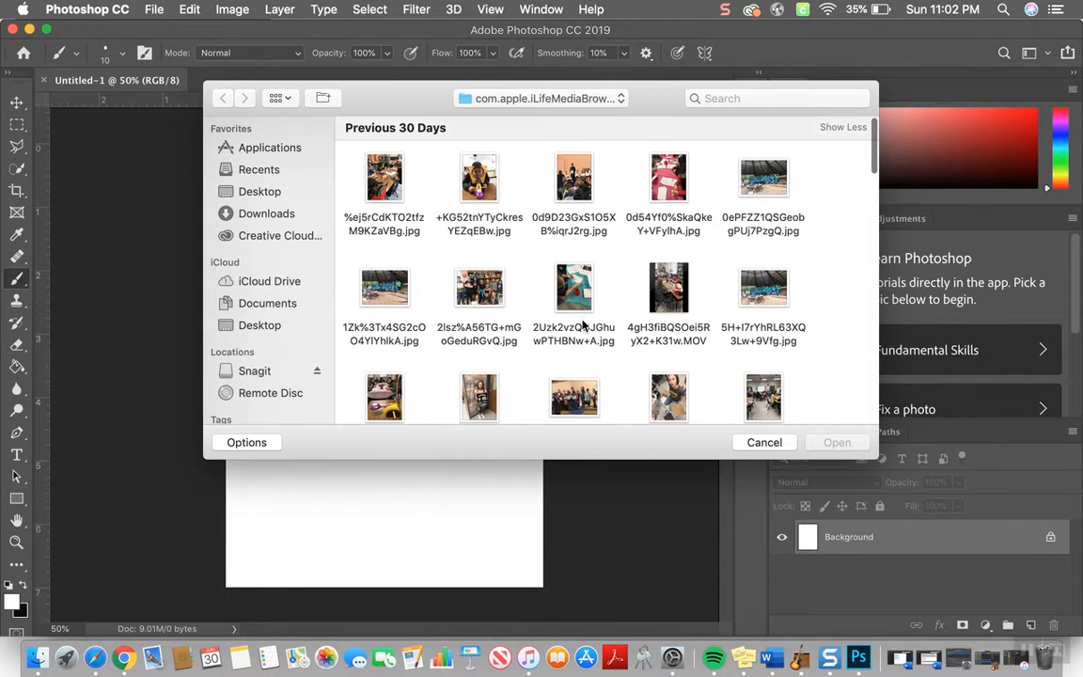
pyautogui.scroll(-10, 576, 323)
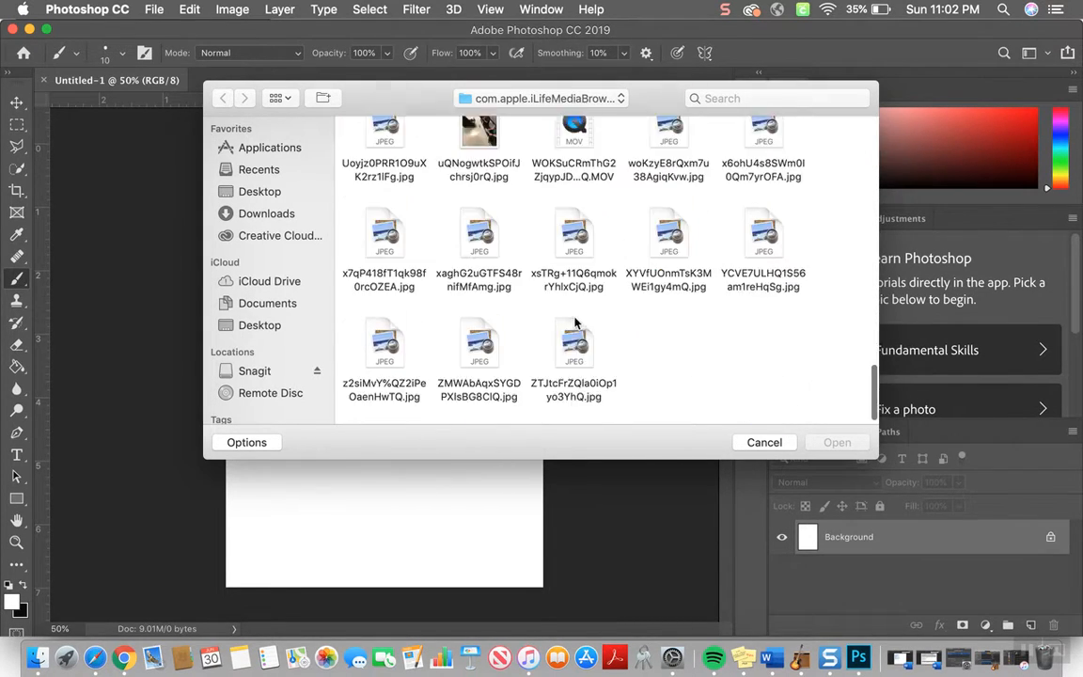
pyautogui.scroll(5, 577, 352)
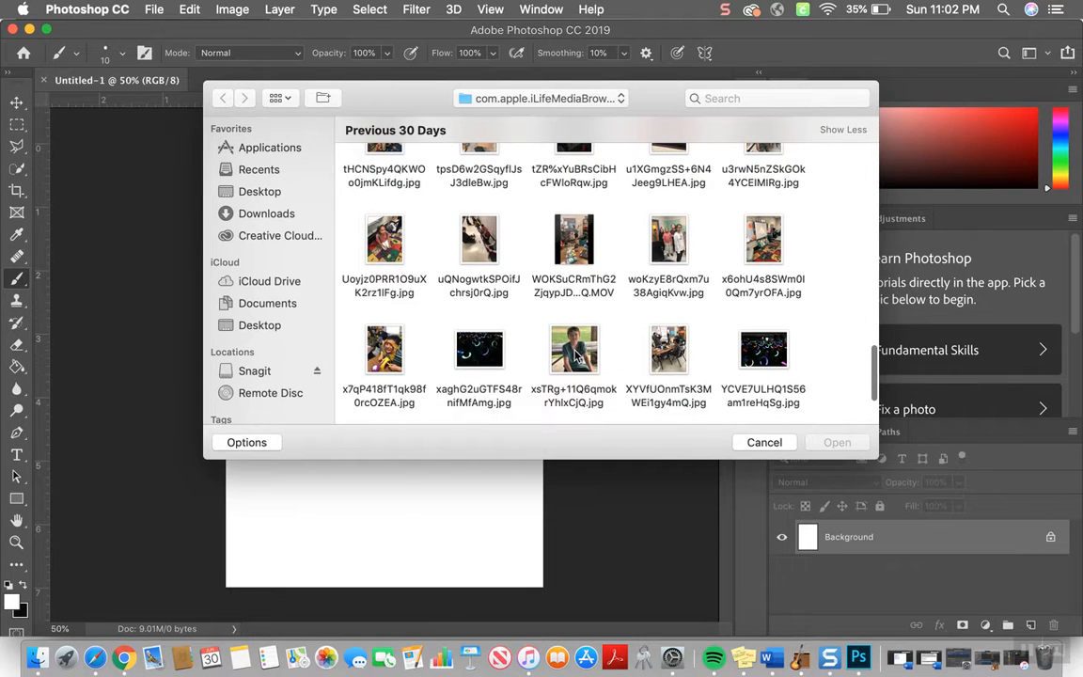
pyautogui.scroll(3, 576, 356)
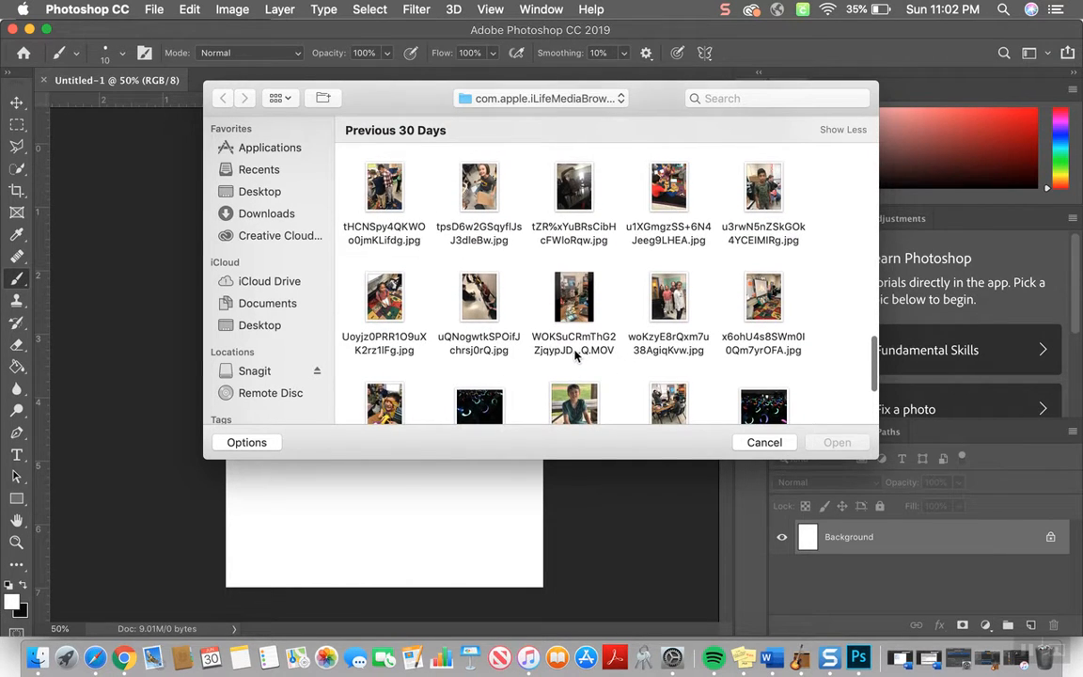
pyautogui.scroll(-3, 577, 354)
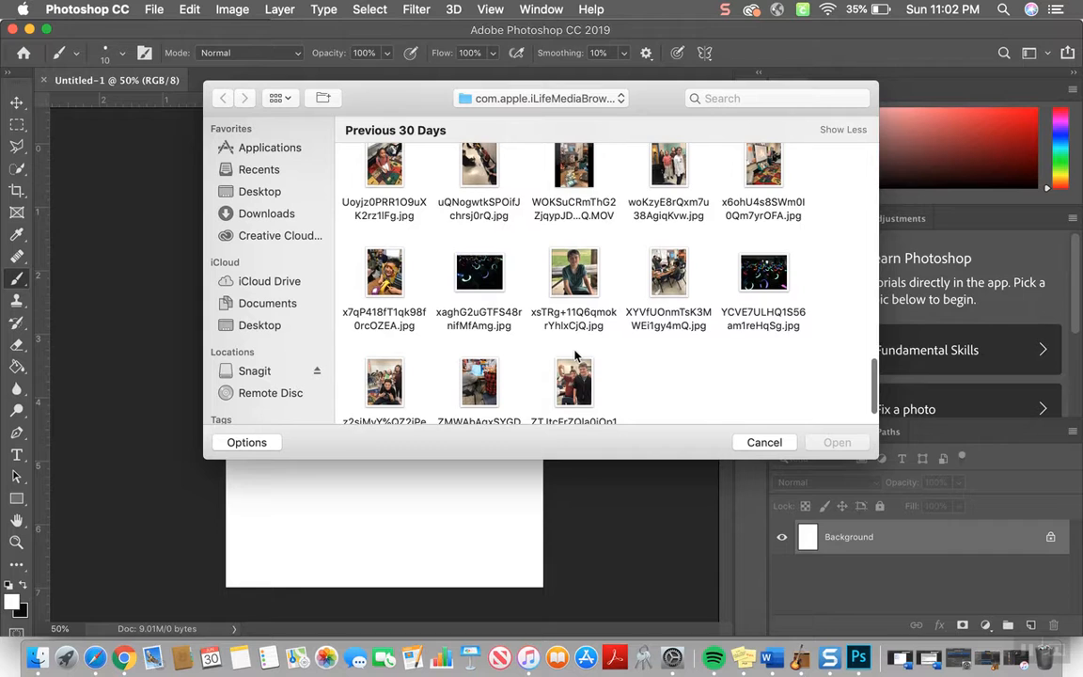
pyautogui.scroll(10, 577, 355)
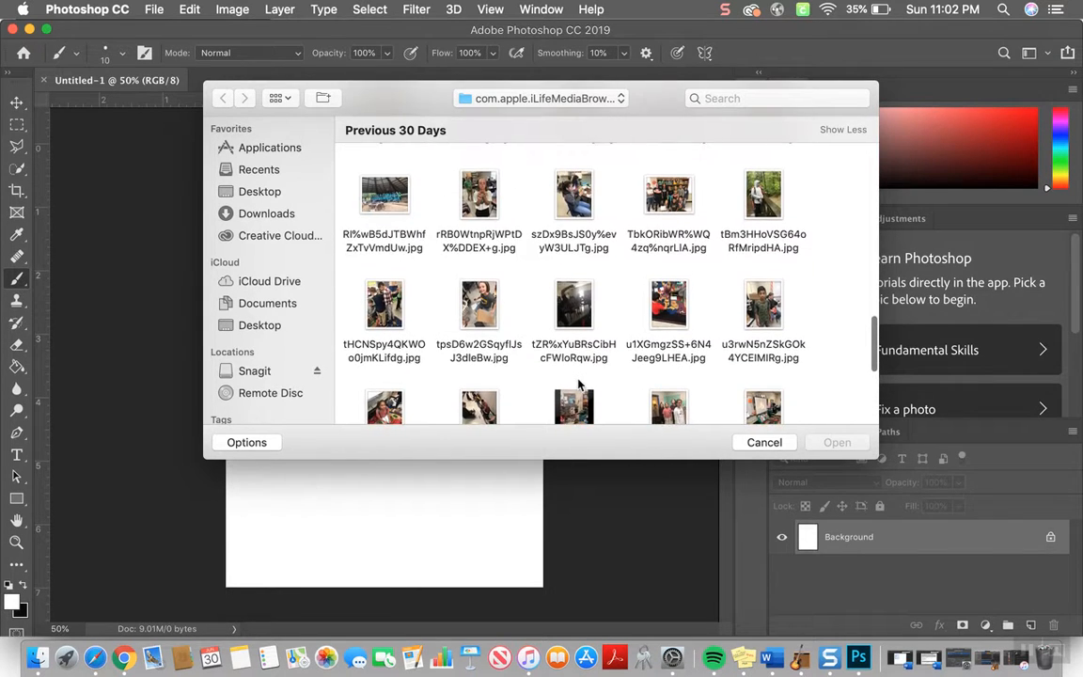
pyautogui.scroll(3, 578, 381)
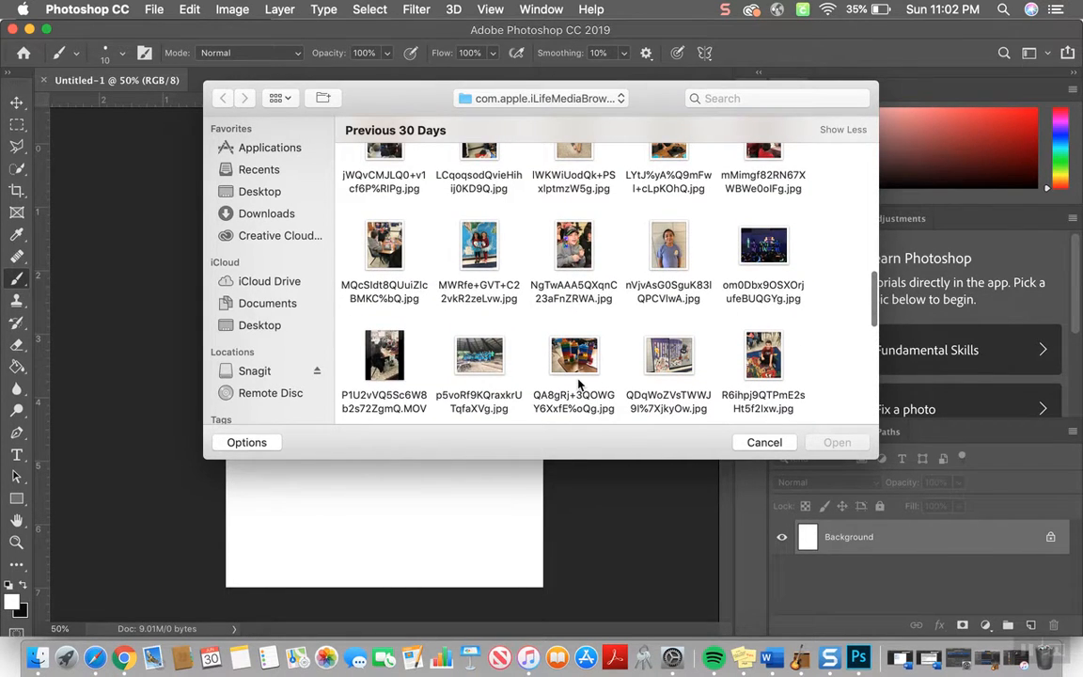
pyautogui.scroll(-1, 578, 383)
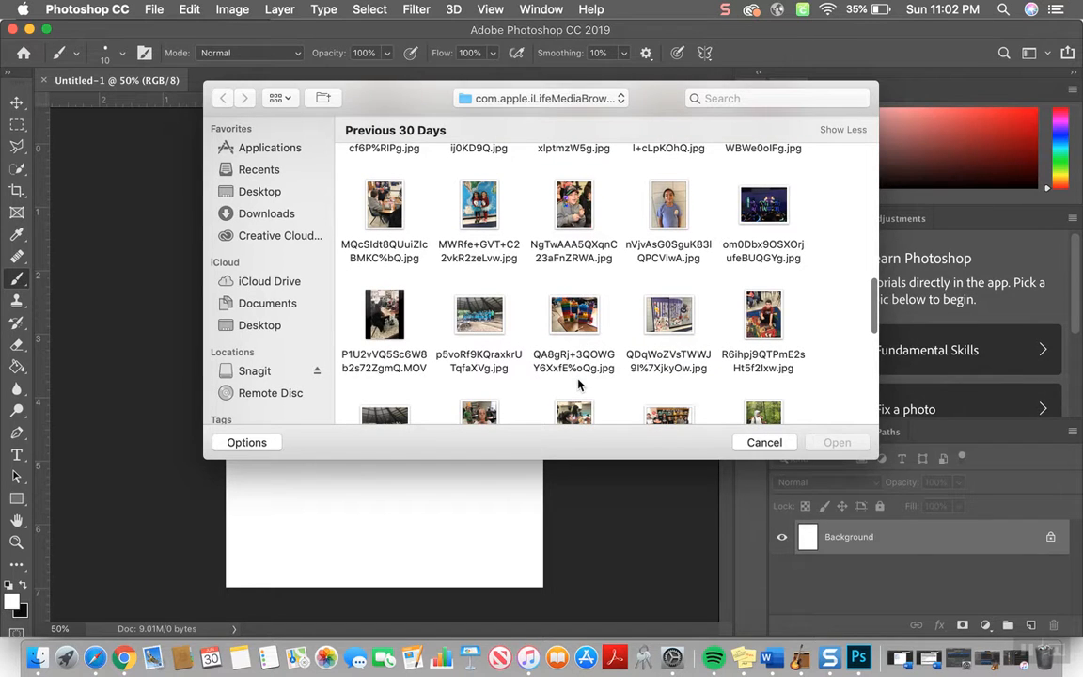
pyautogui.scroll(-3, 578, 384)
pyautogui.scroll(5, 578, 384)
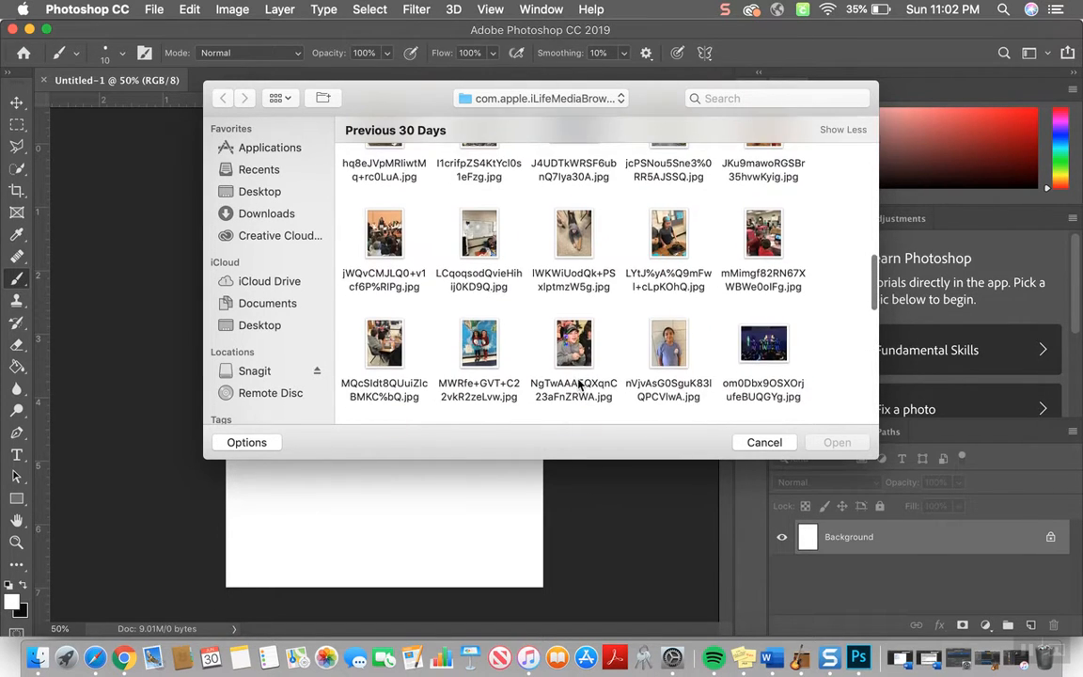
pyautogui.scroll(2, 580, 384)
pyautogui.scroll(2, 580, 385)
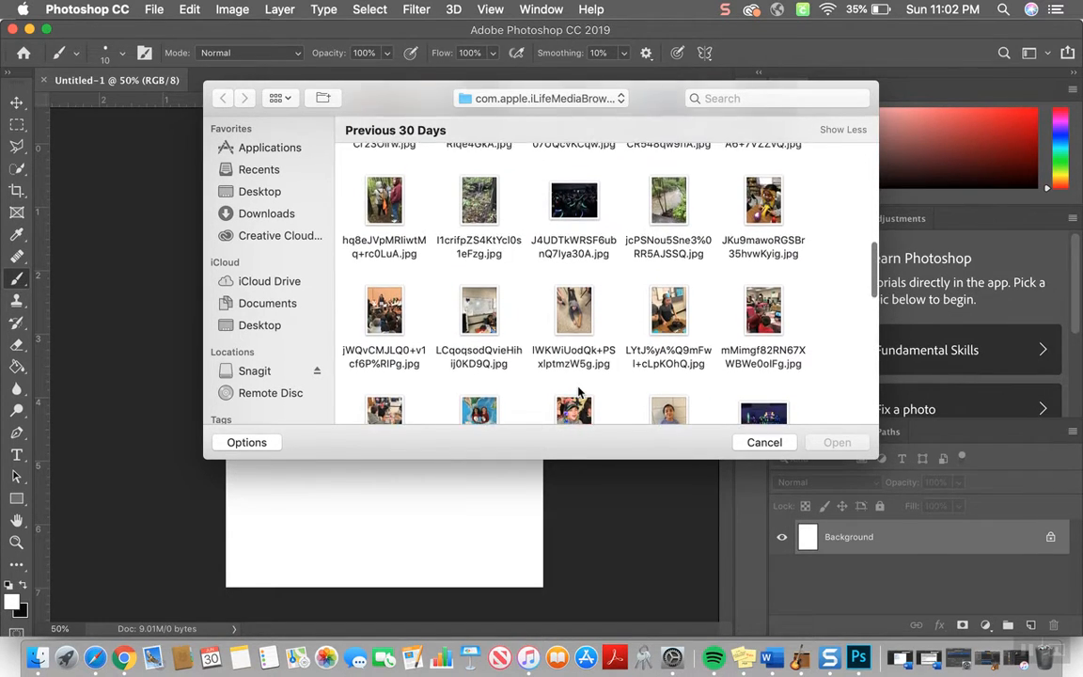
pyautogui.click(387, 239)
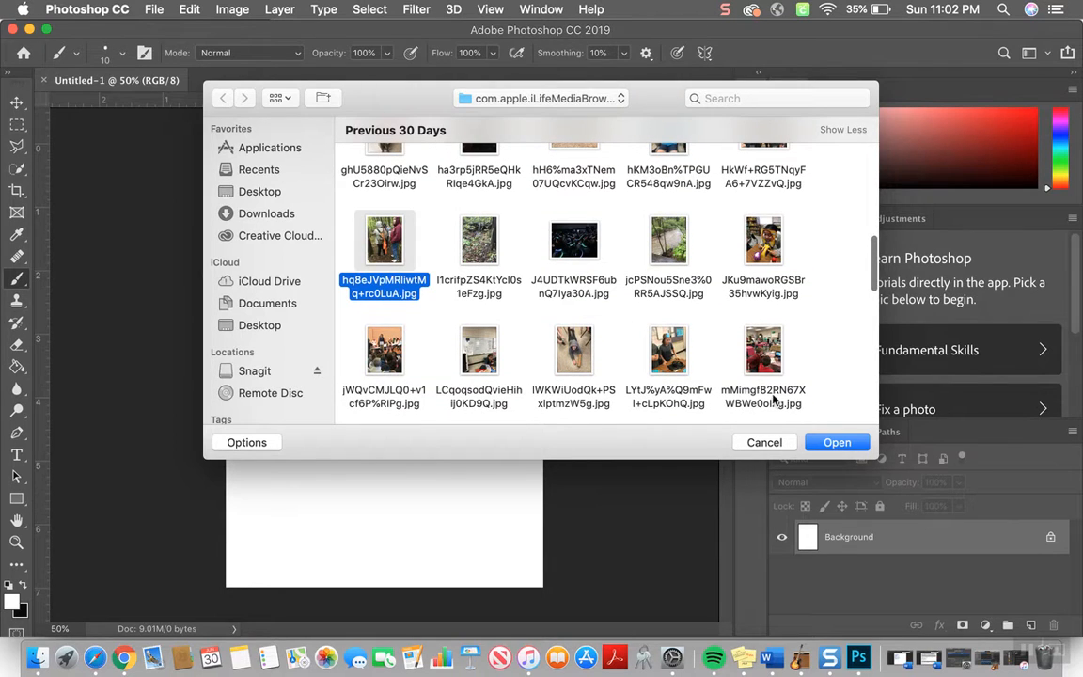
pyautogui.click(837, 443)
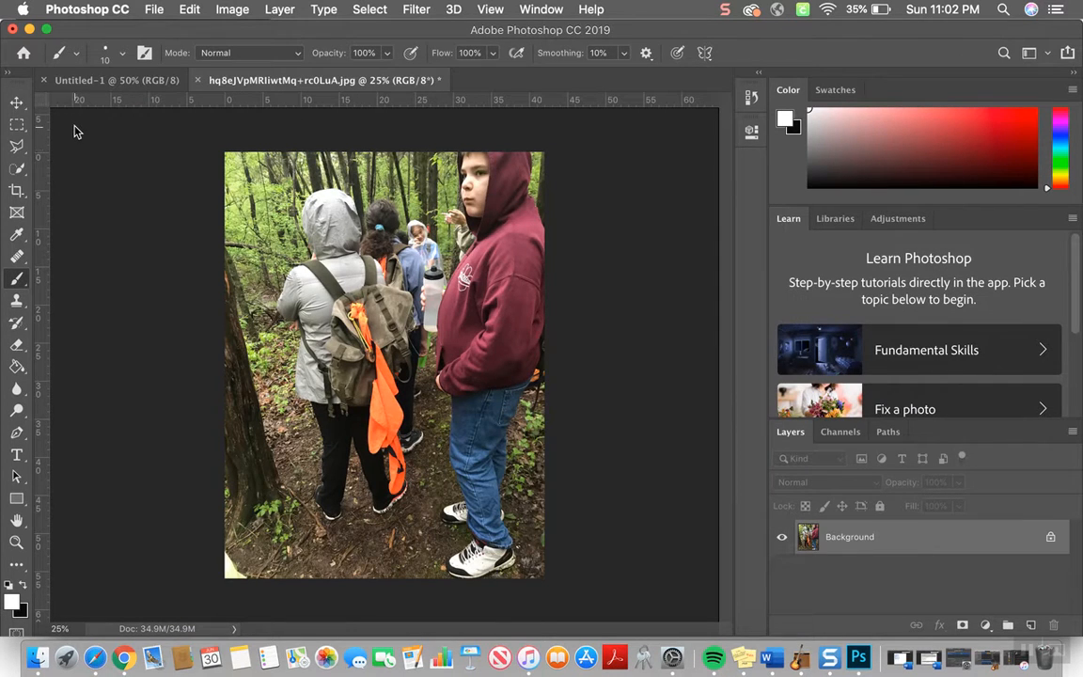
# Crop the photo to a 5:7 ratio, keeping its full height.
pyautogui.click(17, 189)
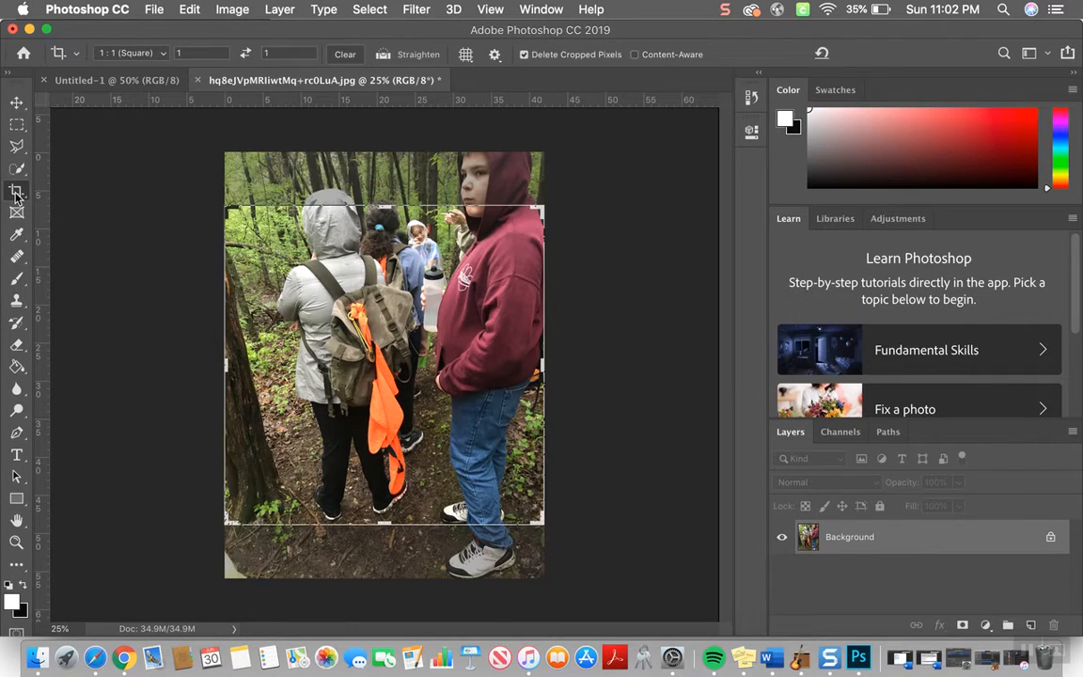
pyautogui.click(180, 53)
pyautogui.write('5')
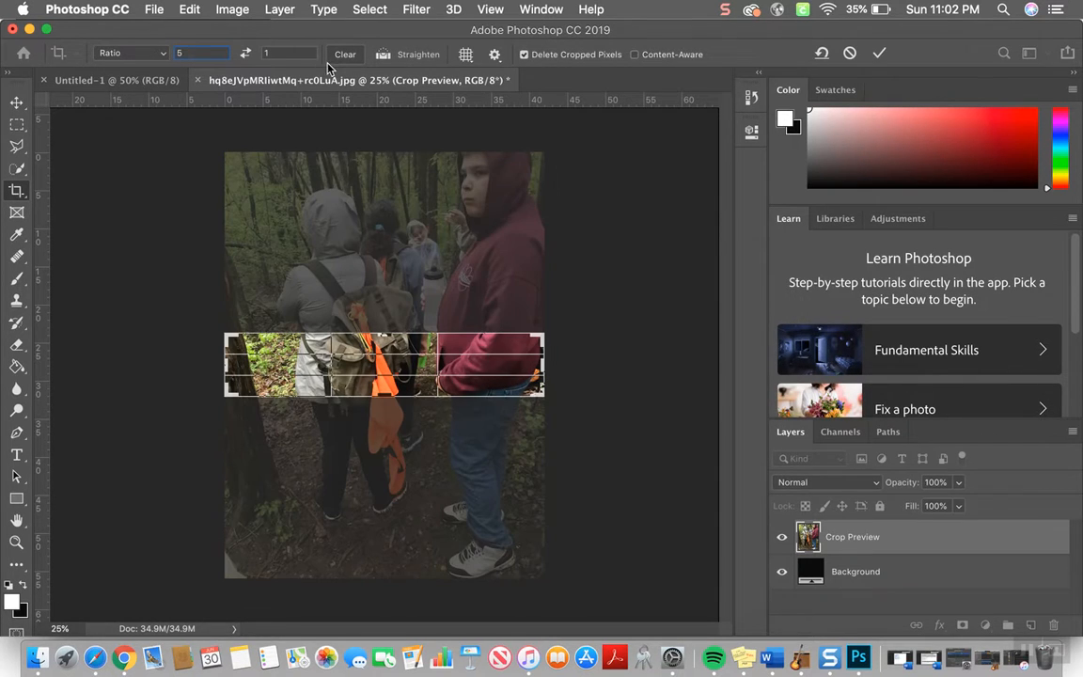
pyautogui.click(294, 54)
pyautogui.write('7')
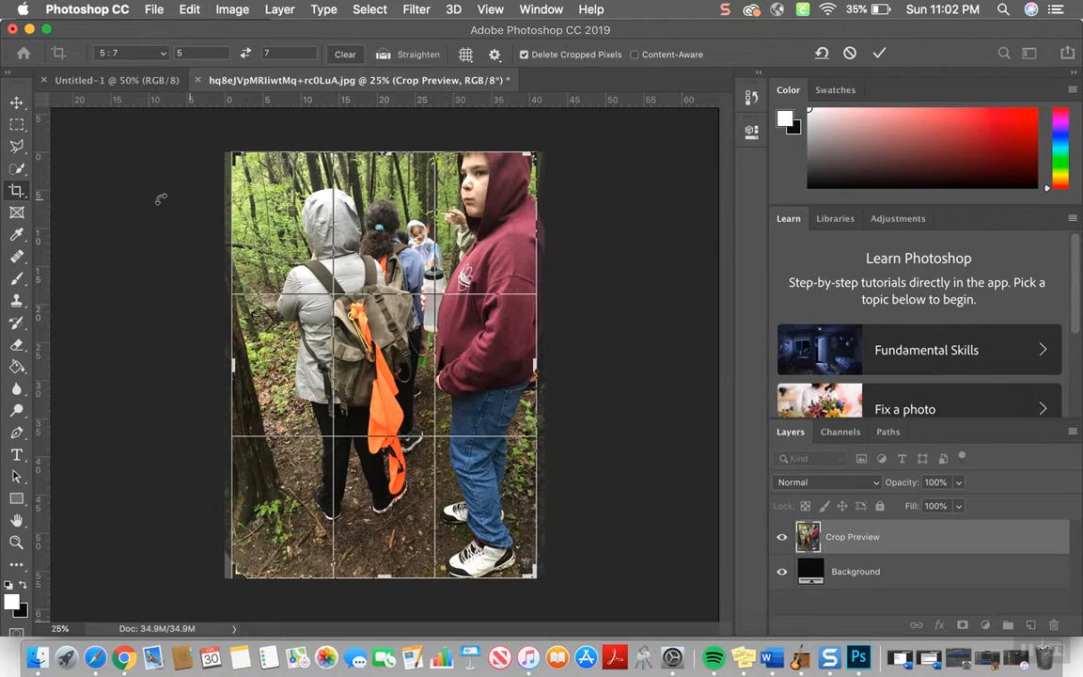
pyautogui.press('Return')
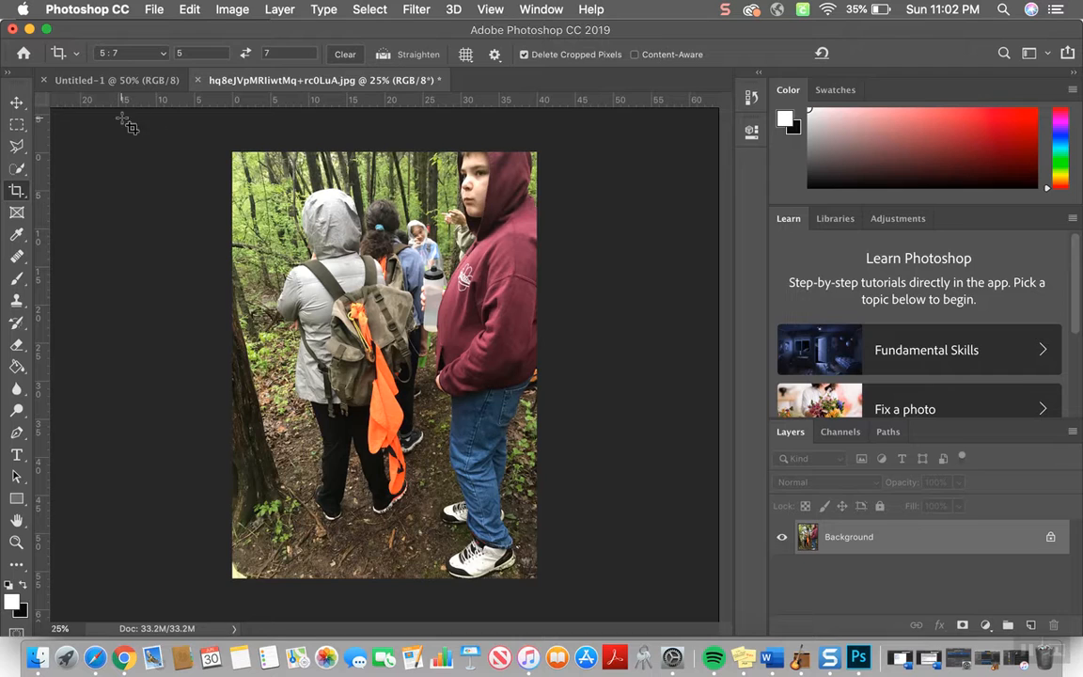
# Bring the cropped photo into the blank Untitled-1 document as a new layer.
pyautogui.click(15, 100)
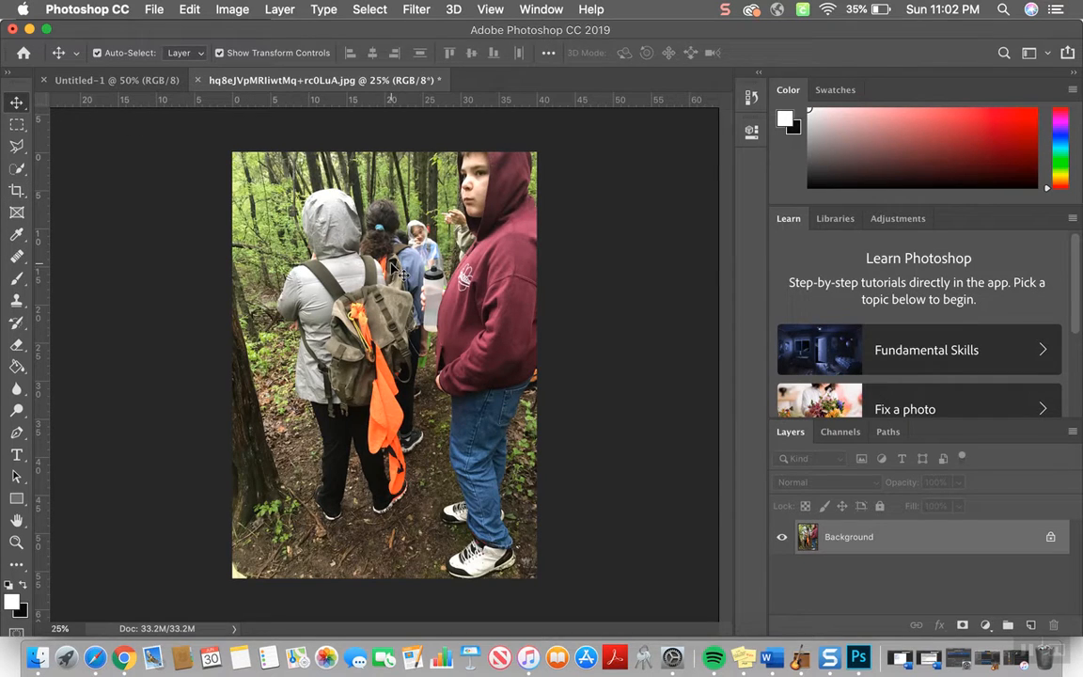
pyautogui.click(117, 80)
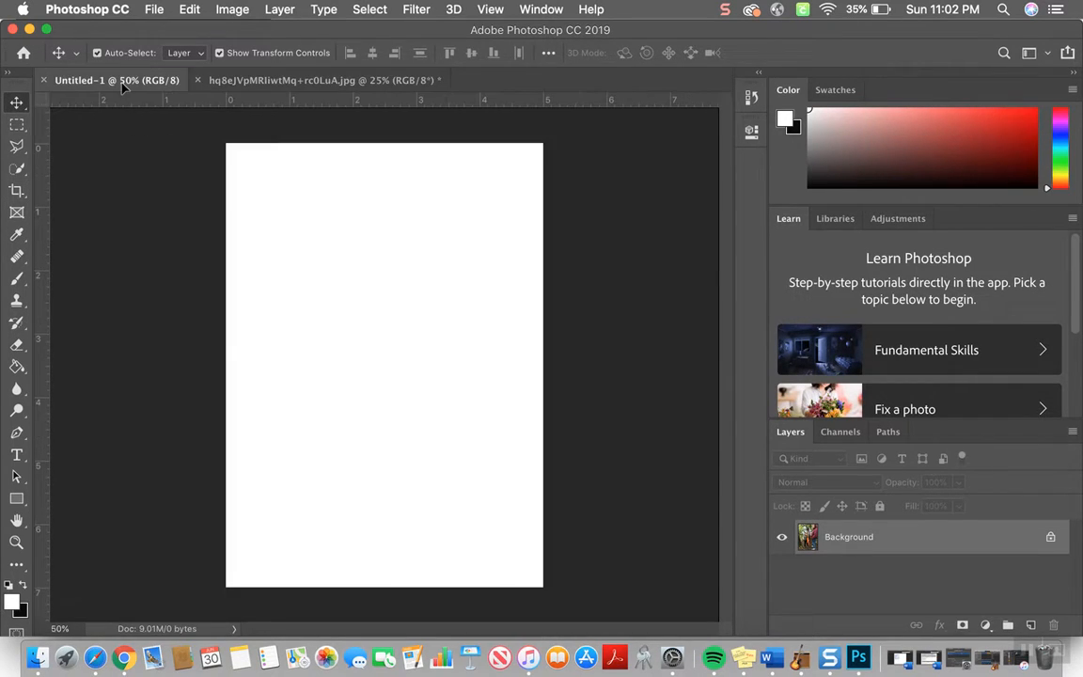
pyautogui.press('super+v')
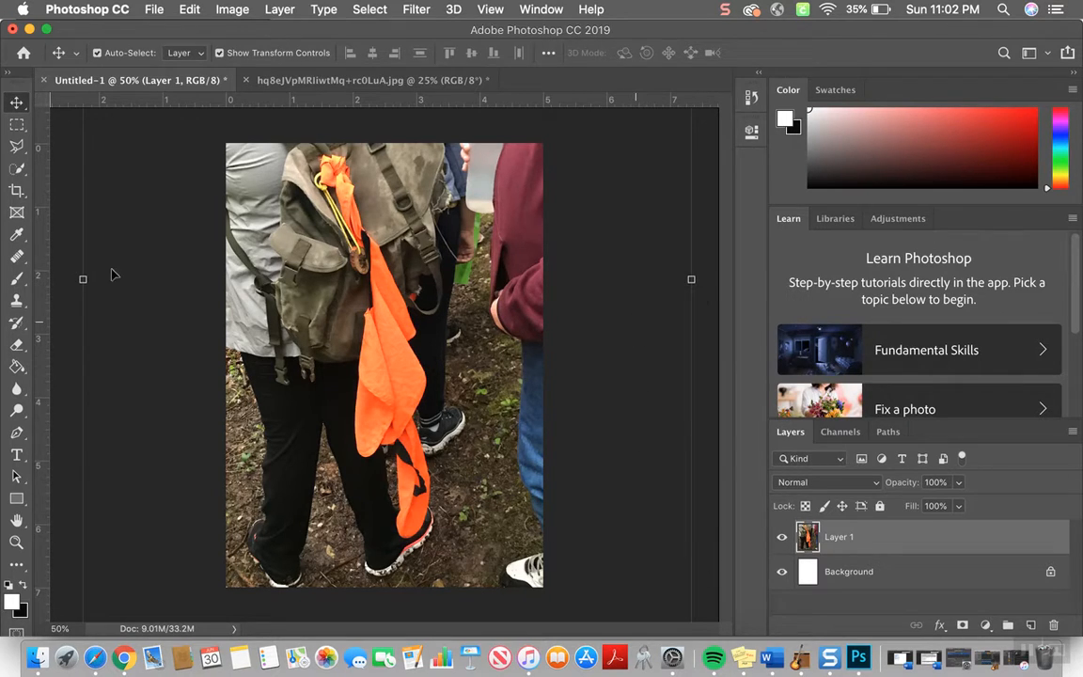
# Scale the photo layer to about 46.5% and centre it on the page, leaving a white border all around.
pyautogui.moveTo(472, 367); pyautogui.dragTo(472, 219)
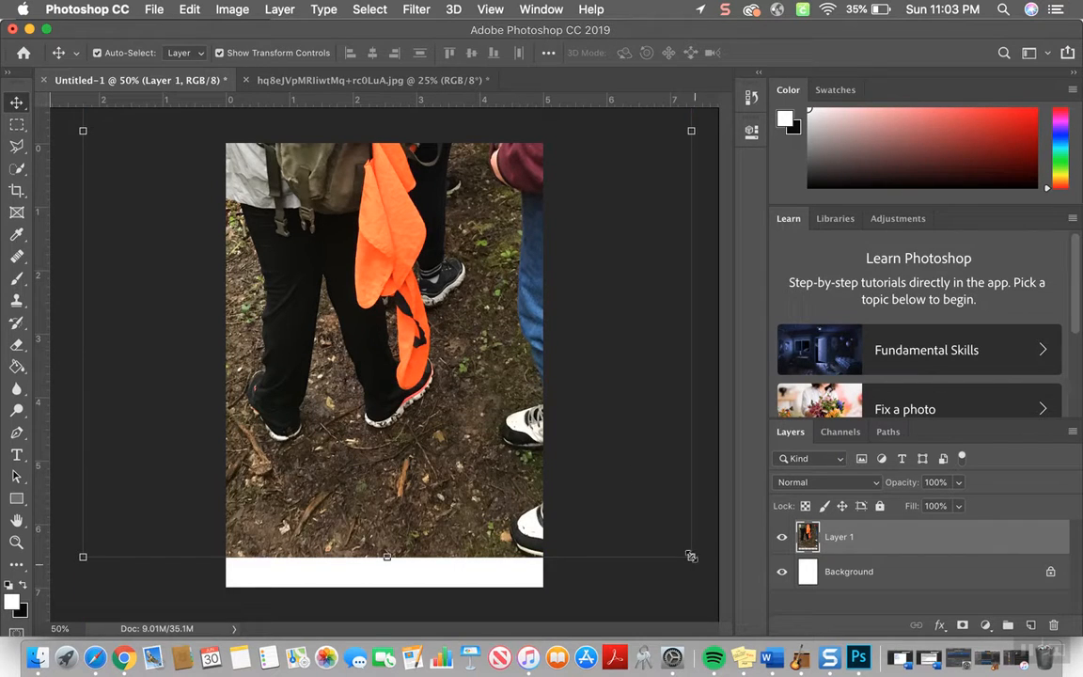
pyautogui.moveTo(691, 556); pyautogui.dragTo(367, 354)
pyautogui.moveTo(429, 228); pyautogui.dragTo(473, 461)
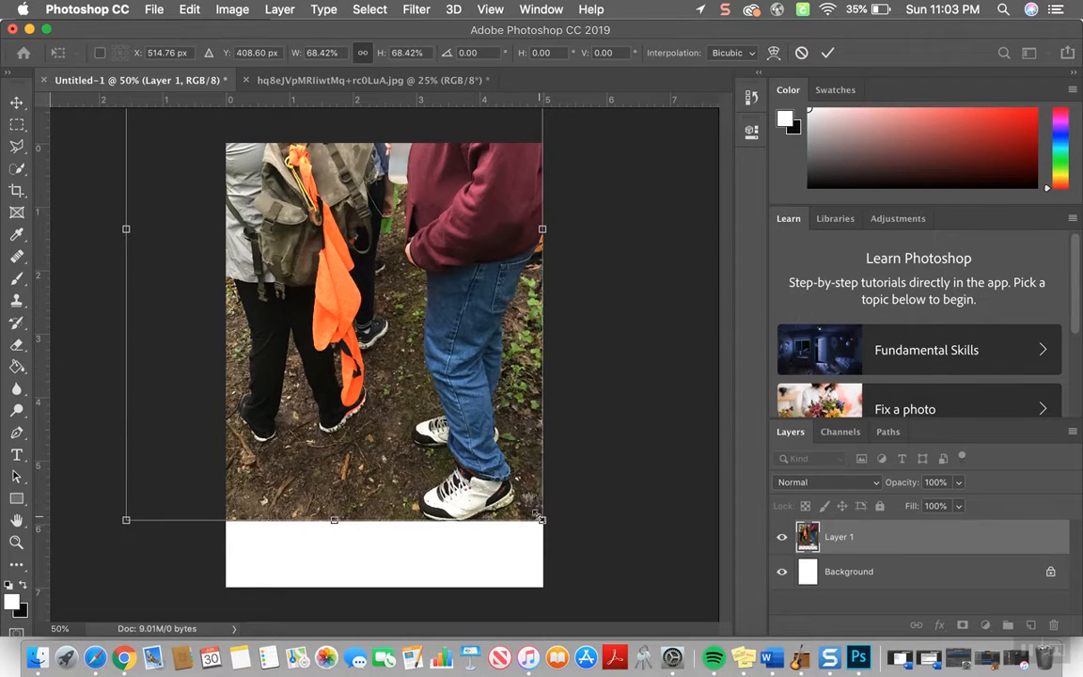
pyautogui.moveTo(536, 516); pyautogui.dragTo(391, 307)
pyautogui.moveTo(336, 282); pyautogui.dragTo(445, 451)
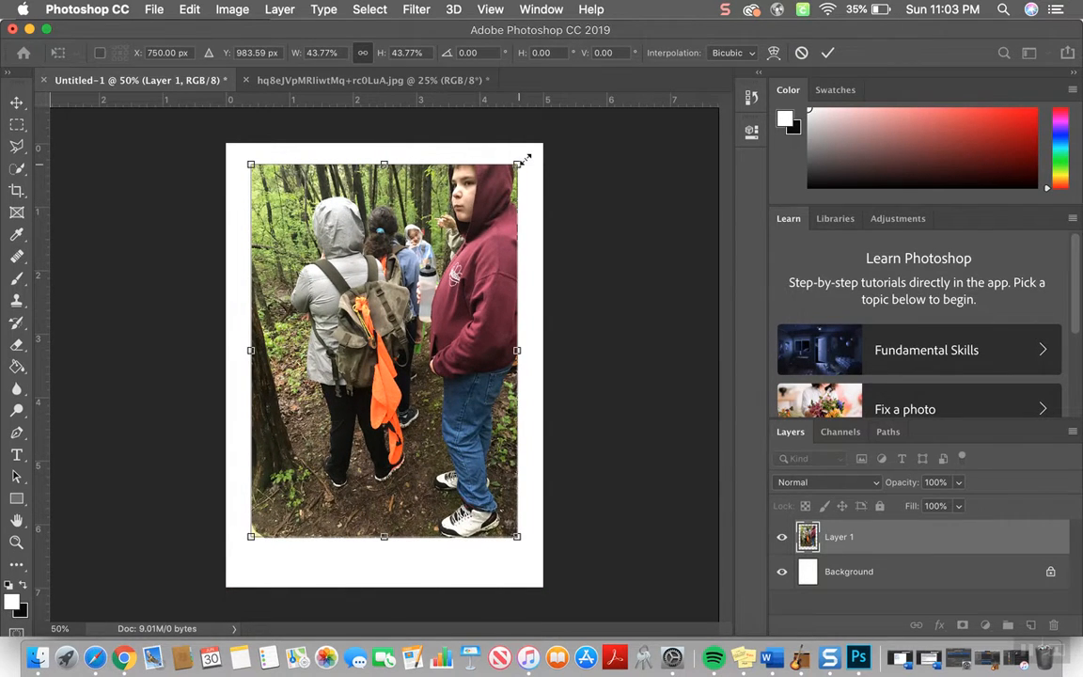
pyautogui.moveTo(525, 159); pyautogui.dragTo(533, 142)
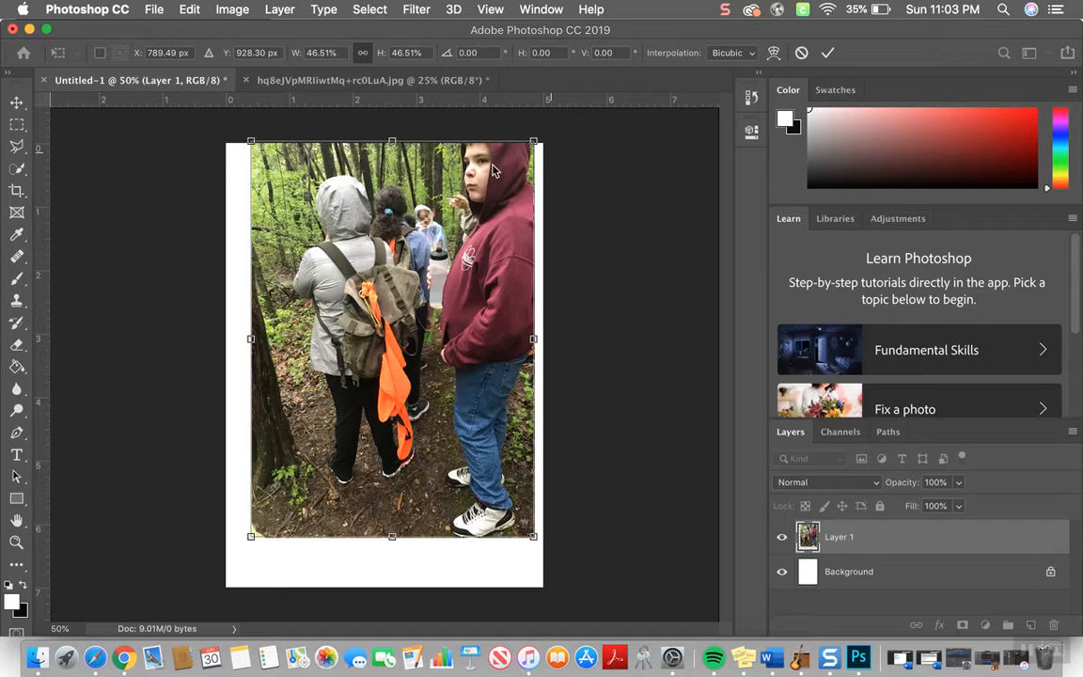
pyautogui.moveTo(449, 240)
pyautogui.mouseDown()
pyautogui.moveTo(452, 280)
pyautogui.moveTo(448, 226)
pyautogui.mouseUp()
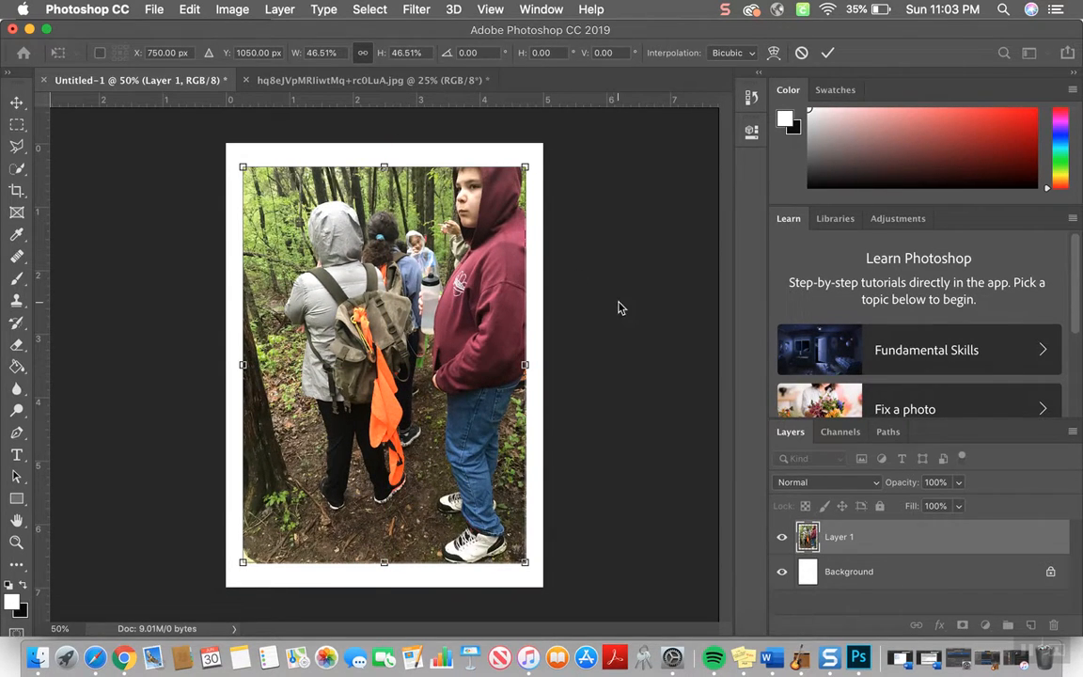
pyautogui.press('Return')
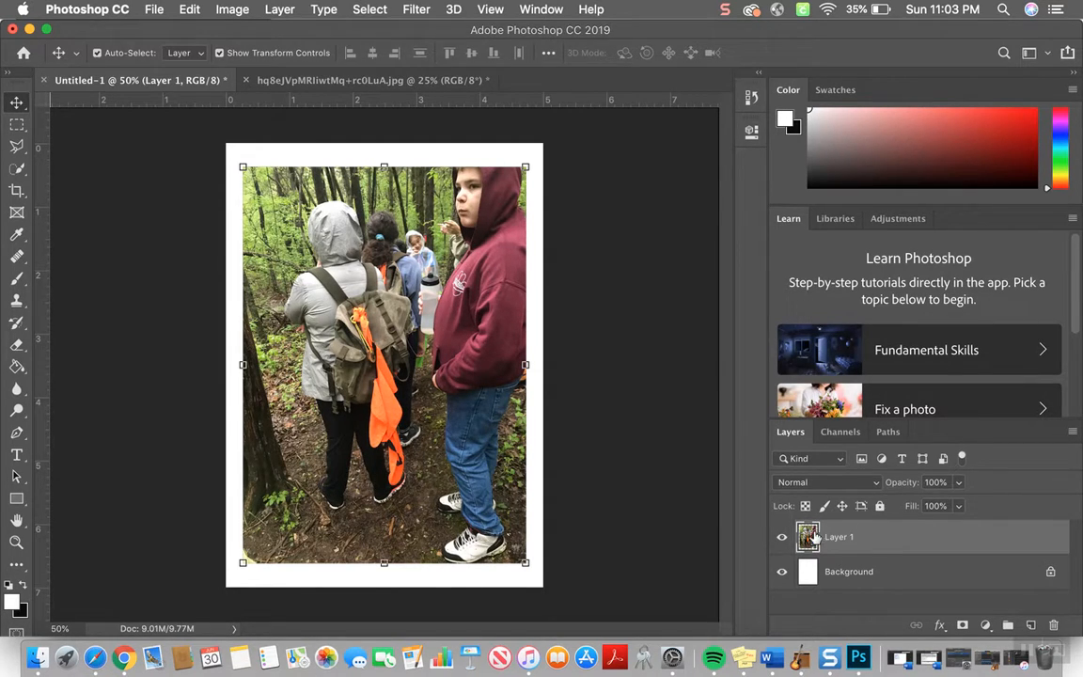
# Add a Brightness/Contrast adjustment layer above the photo with contrast set to 56.
pyautogui.click(986, 625)
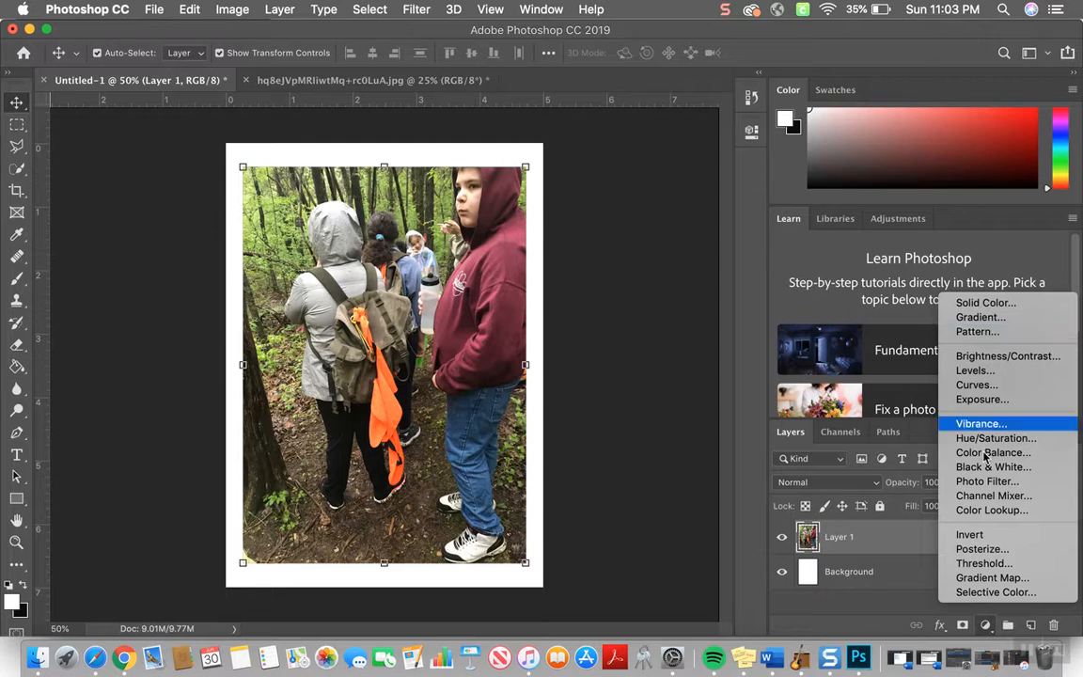
pyautogui.click(1000, 357)
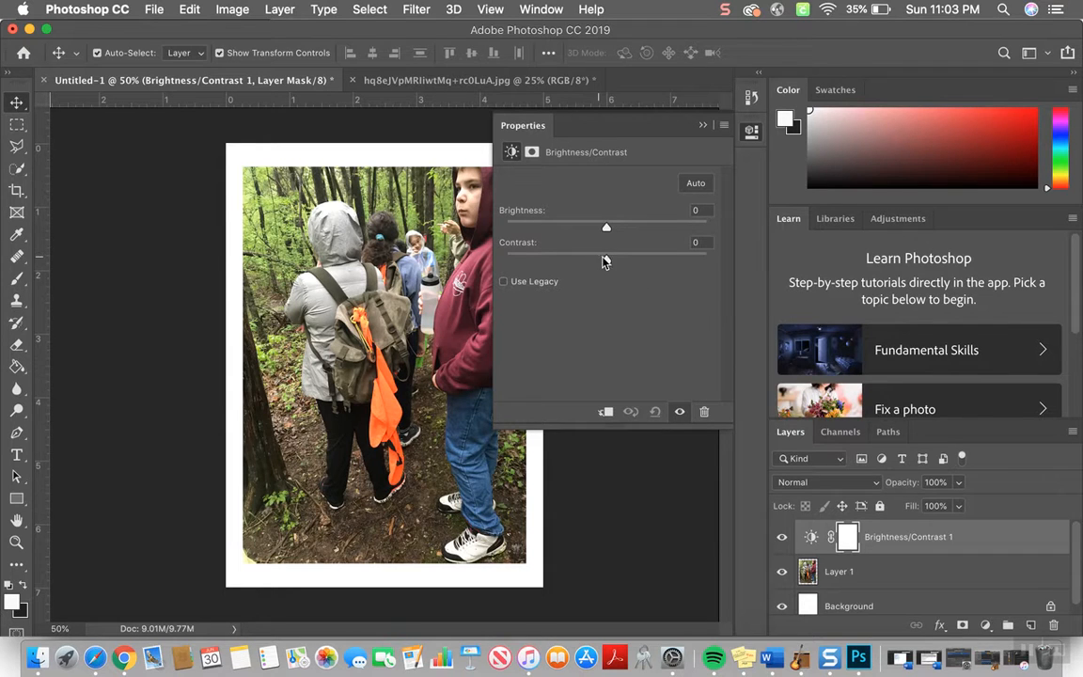
pyautogui.moveTo(630, 263); pyautogui.dragTo(664, 263)
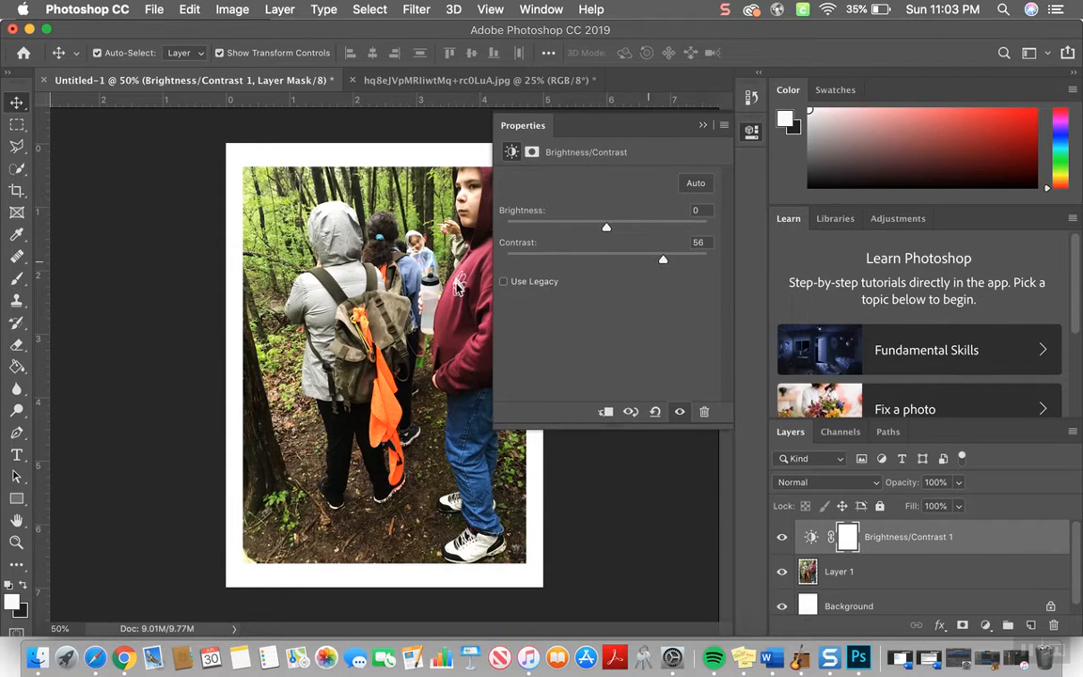
# Review the document's history states, from its creation to the Brightness/Contrast edit.
pyautogui.click(751, 100)
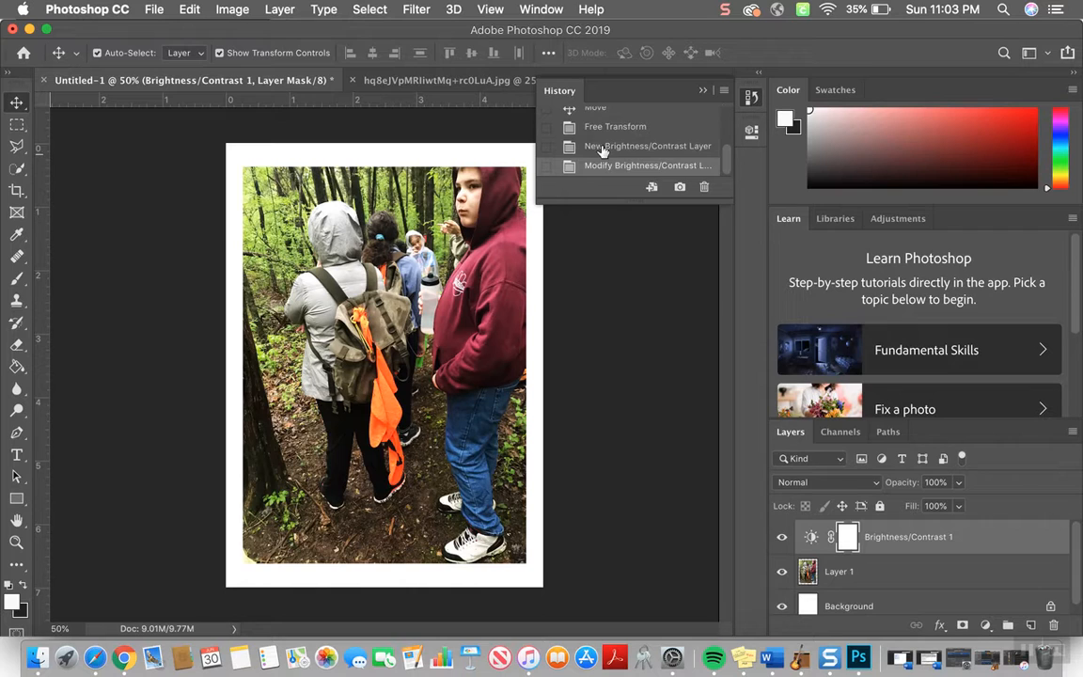
pyautogui.scroll(5, 655, 149)
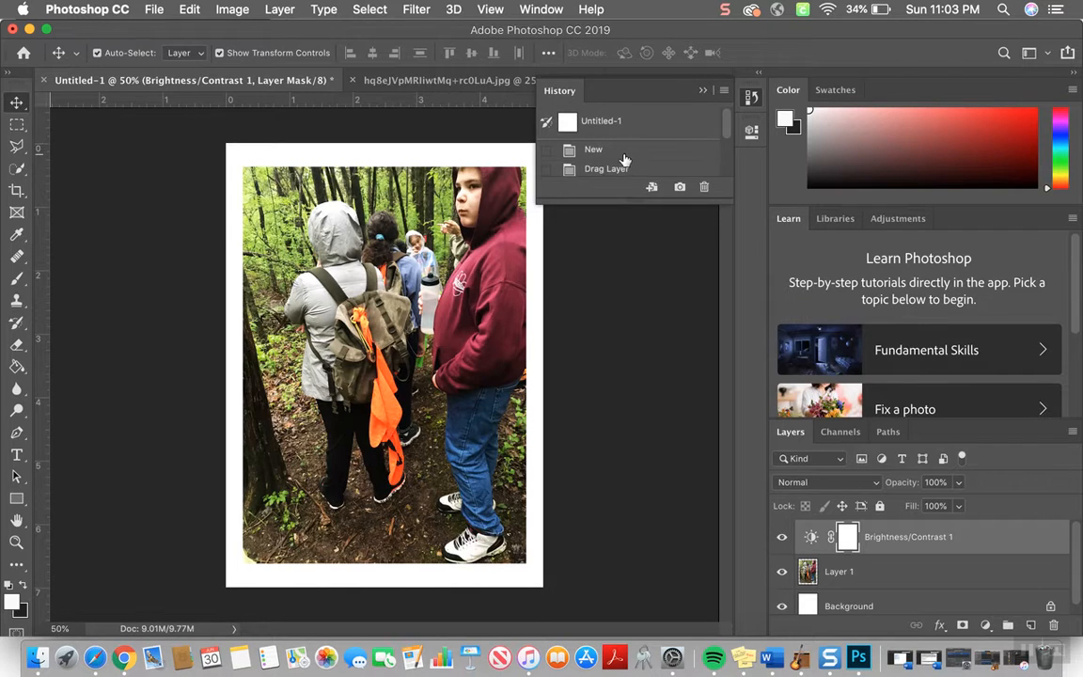
pyautogui.scroll(-3, 621, 151)
pyautogui.scroll(1, 621, 155)
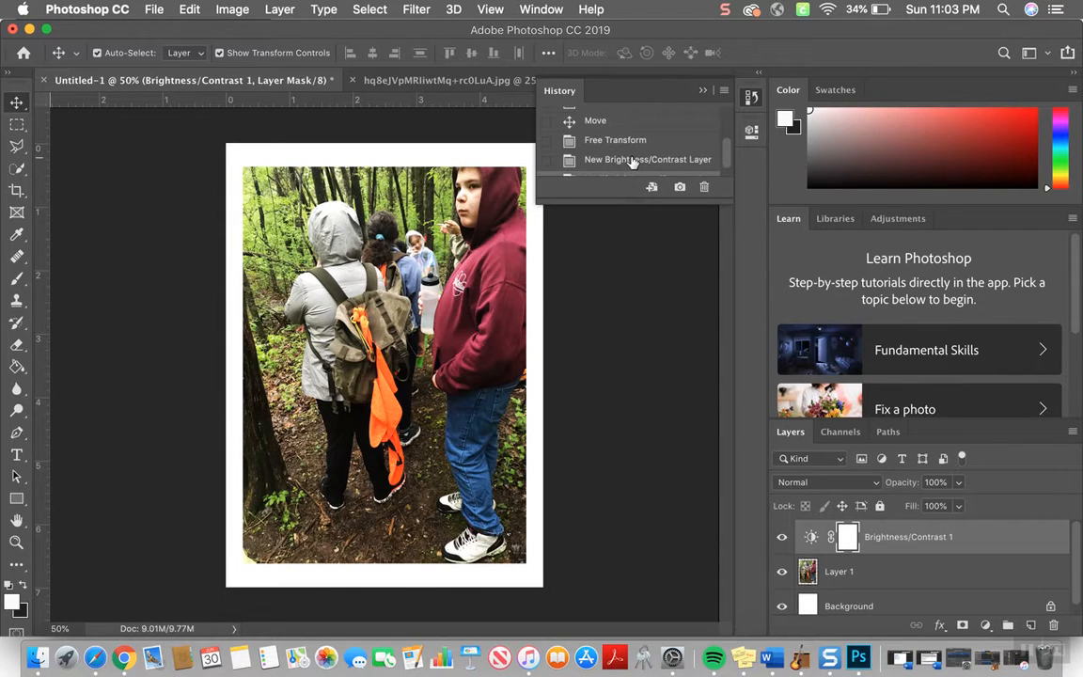
# Compare the photo at the New Brightness/Contrast Layer history state with the latest Modify Brightness/Contrast Layer state, ending on the latest.
pyautogui.click(626, 160)
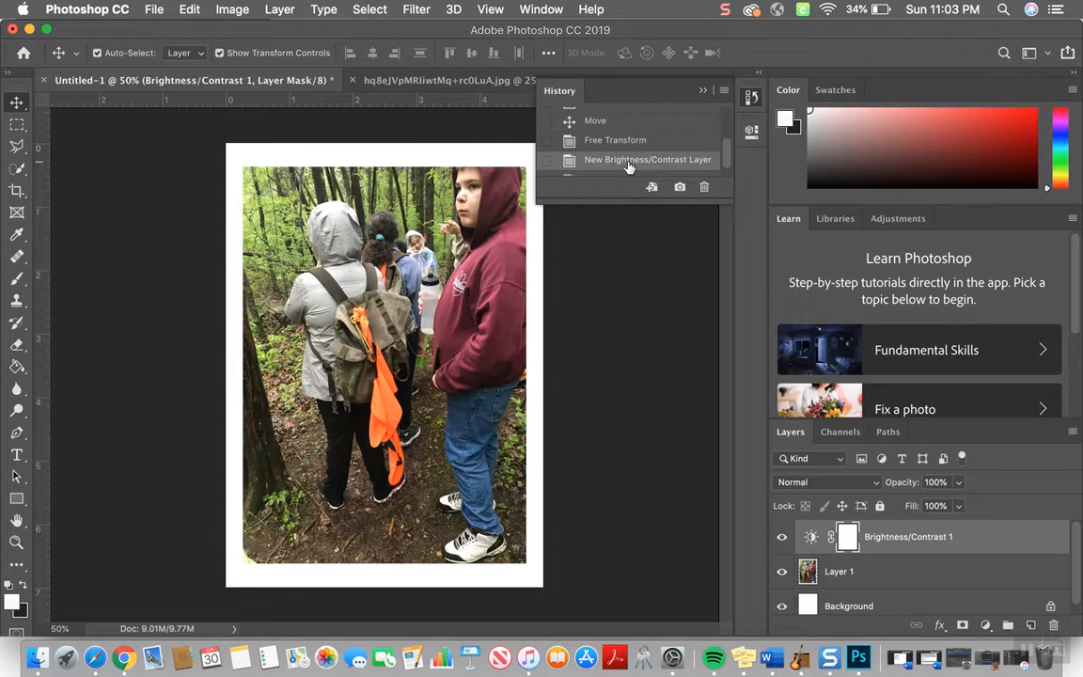
pyautogui.scroll(-1, 628, 165)
pyautogui.click(628, 165)
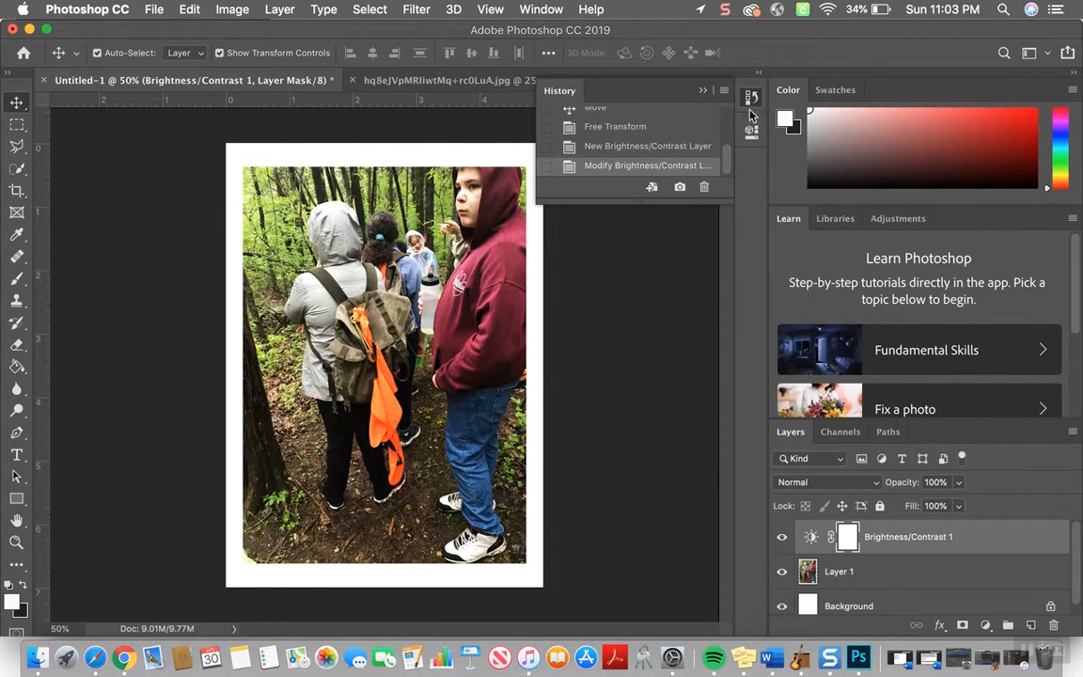
pyautogui.click(703, 90)
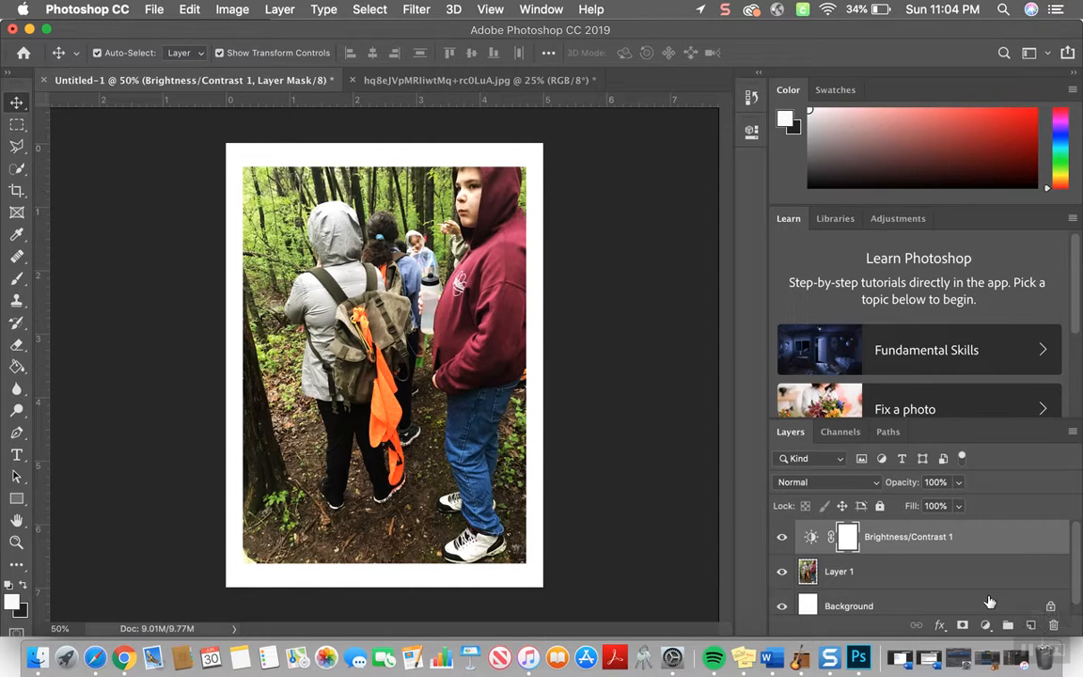
# Add a second Brightness/Contrast adjustment layer above the first with brightness set to 25.
pyautogui.click(985, 625)
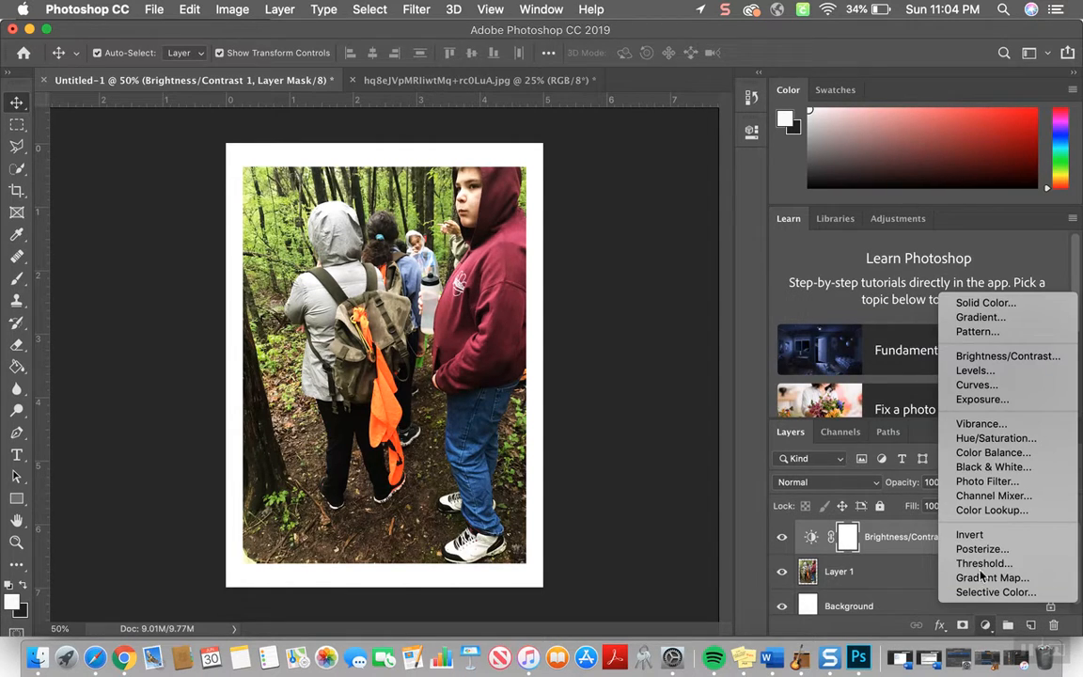
pyautogui.click(996, 355)
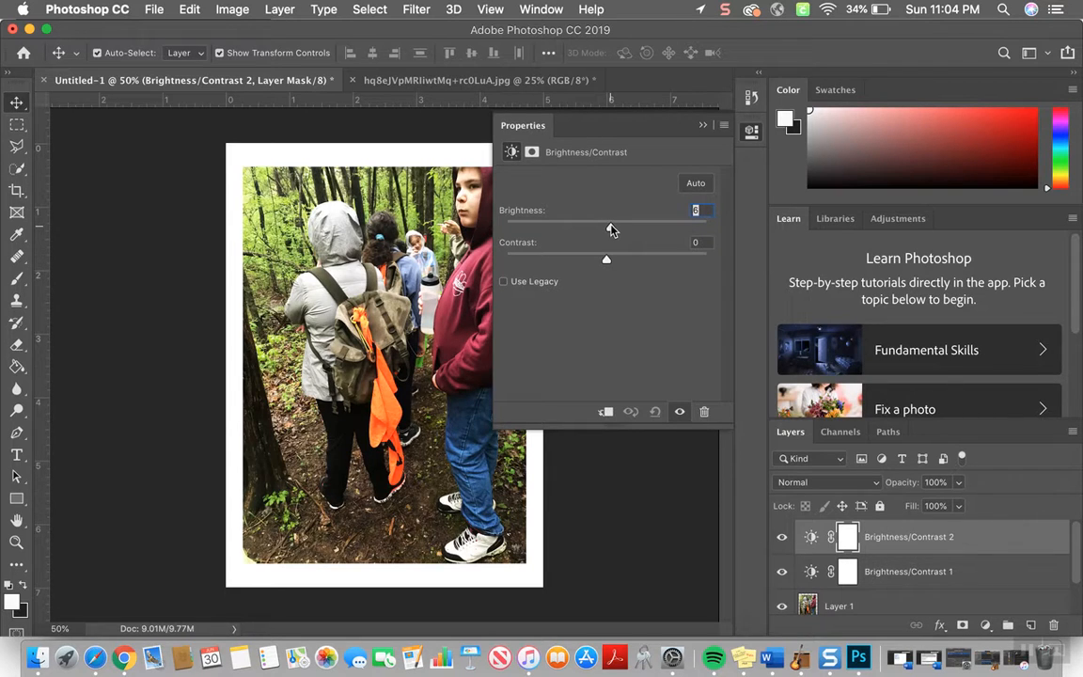
pyautogui.moveTo(613, 230); pyautogui.dragTo(624, 232)
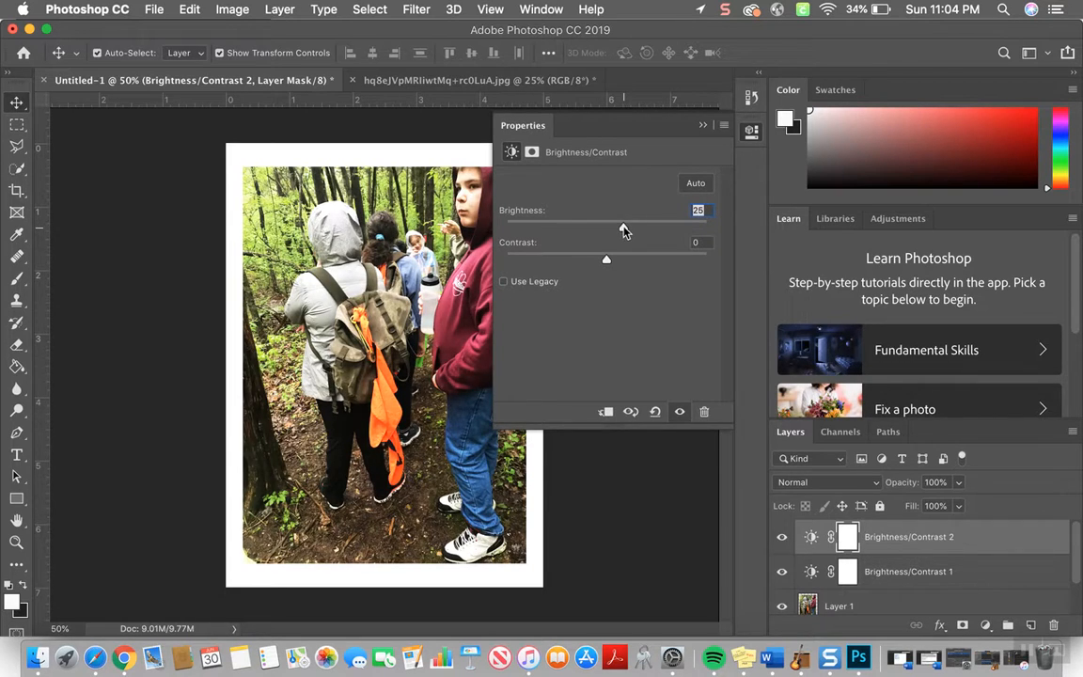
pyautogui.click(702, 126)
# Add a Hue/Saturation adjustment layer on top with hue 0, saturation +39 and lightness +20.
pyautogui.click(986, 625)
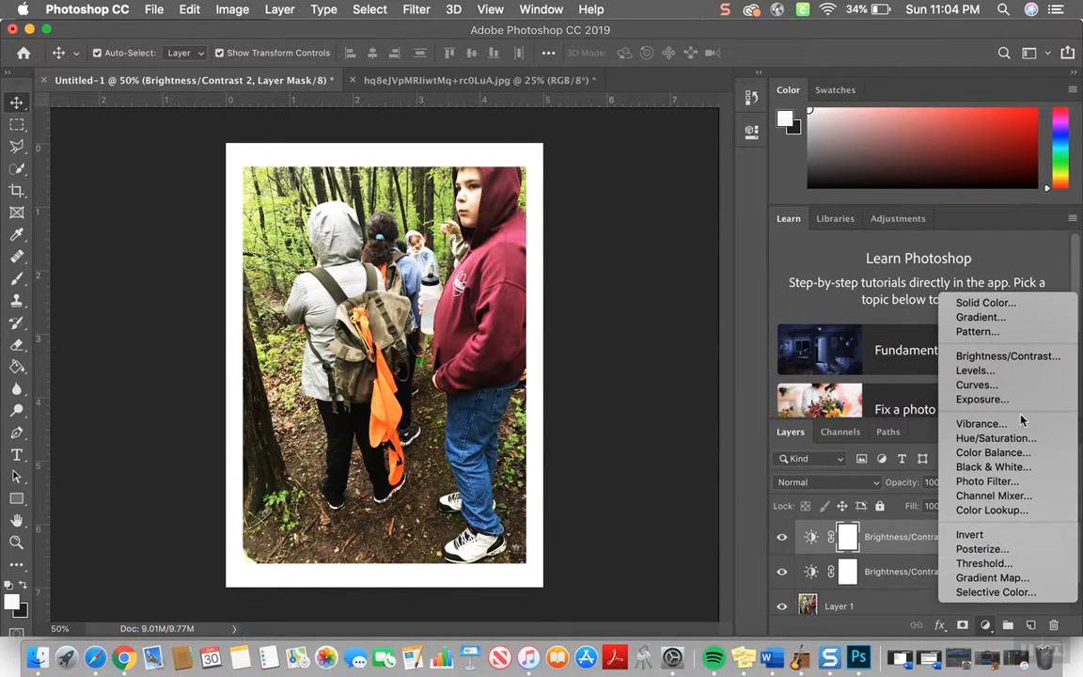
pyautogui.click(1024, 440)
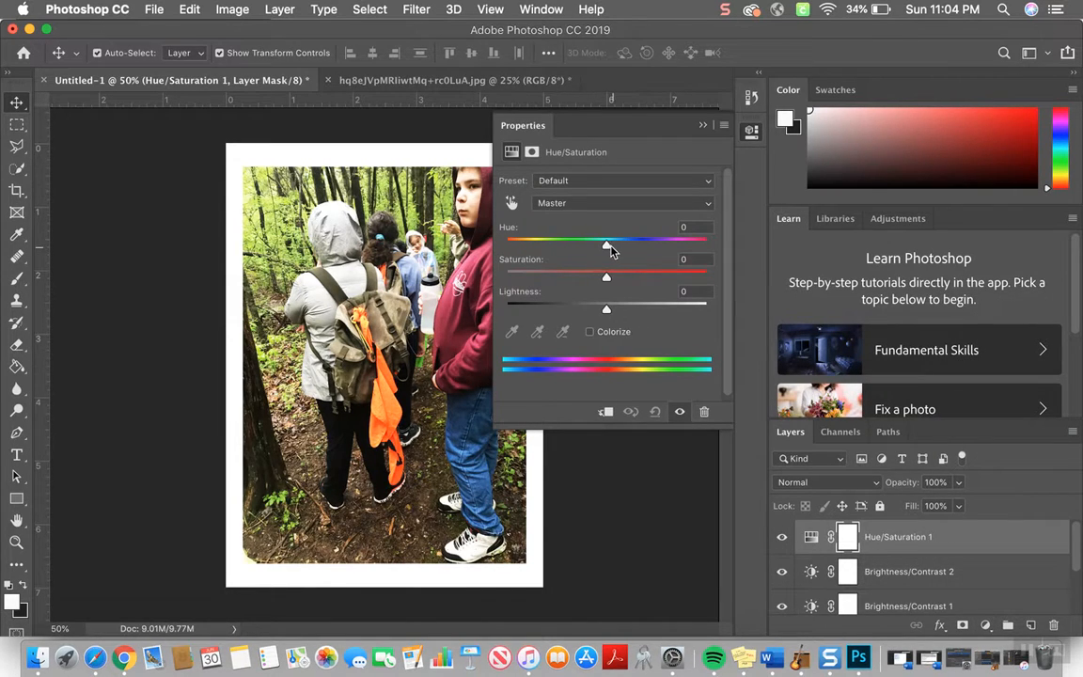
pyautogui.moveTo(611, 249)
pyautogui.mouseDown()
pyautogui.moveTo(673, 252)
pyautogui.moveTo(610, 243)
pyautogui.mouseUp()
pyautogui.click(701, 227)
pyautogui.write('0')
pyautogui.moveTo(607, 279); pyautogui.dragTo(627, 319)
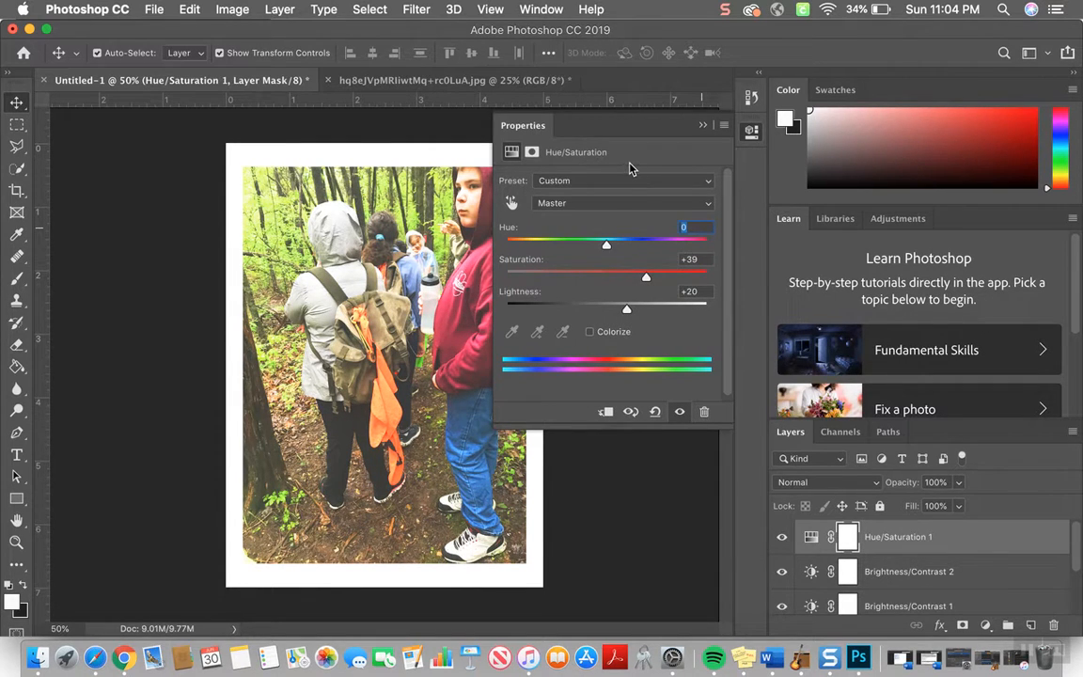
pyautogui.click(703, 125)
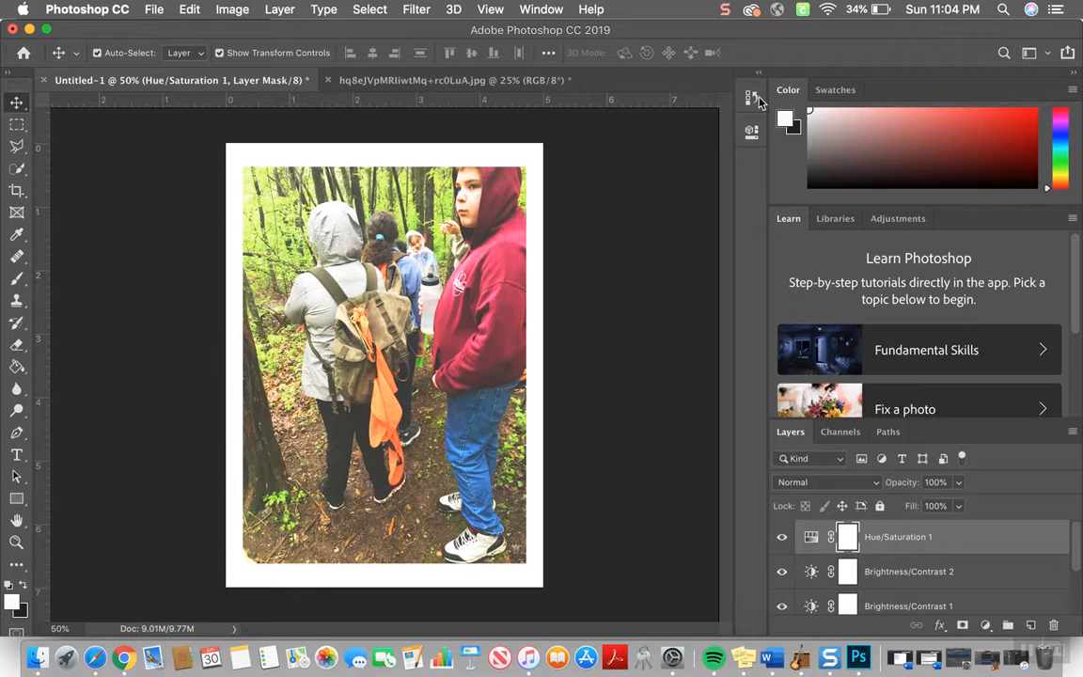
# Compare the photo at both New Brightness/Contrast Layer history states with the latest Modify Hue/Saturation Layer state, ending on the latest.
pyautogui.click(751, 97)
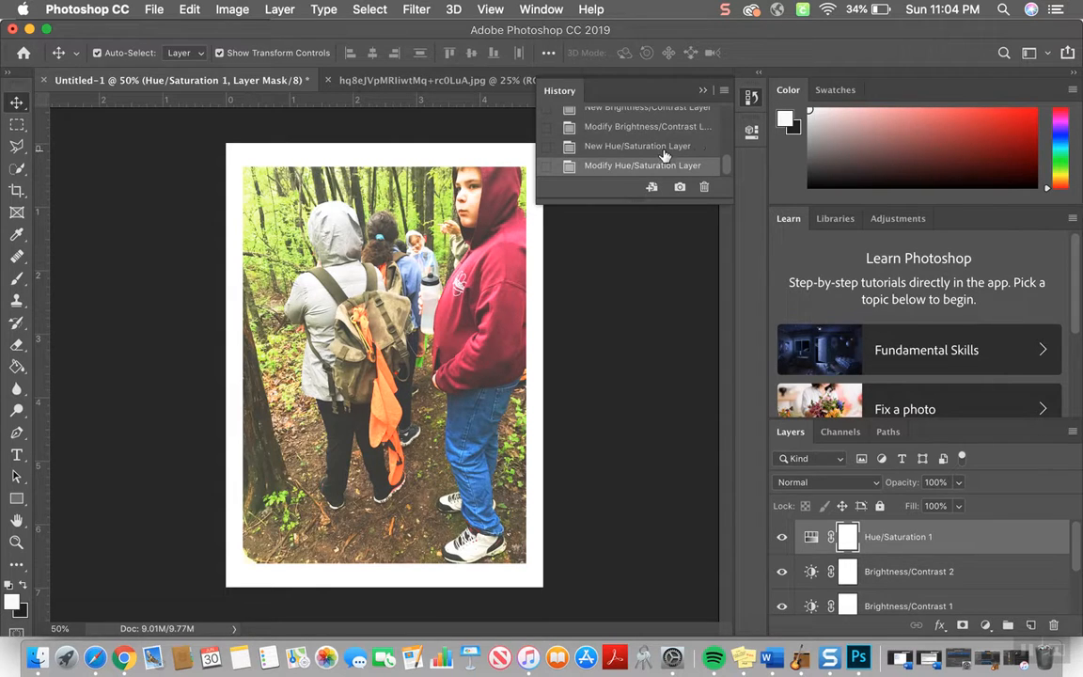
pyautogui.scroll(3, 665, 155)
pyautogui.scroll(-1, 664, 155)
pyautogui.scroll(-2, 665, 155)
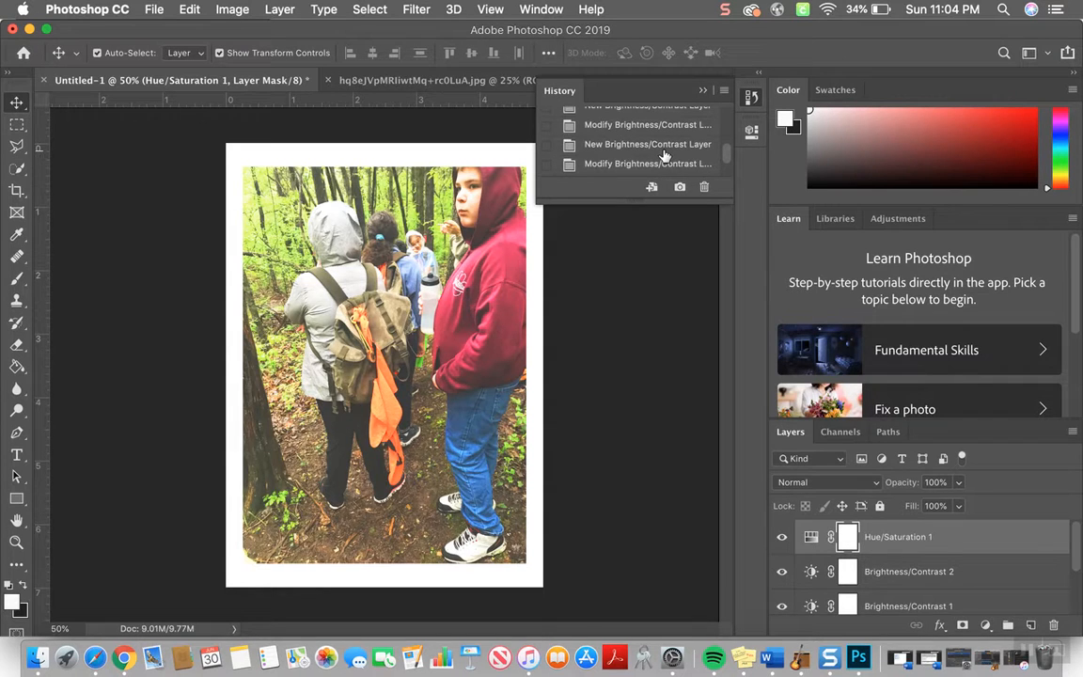
pyautogui.click(664, 148)
pyautogui.scroll(1, 664, 155)
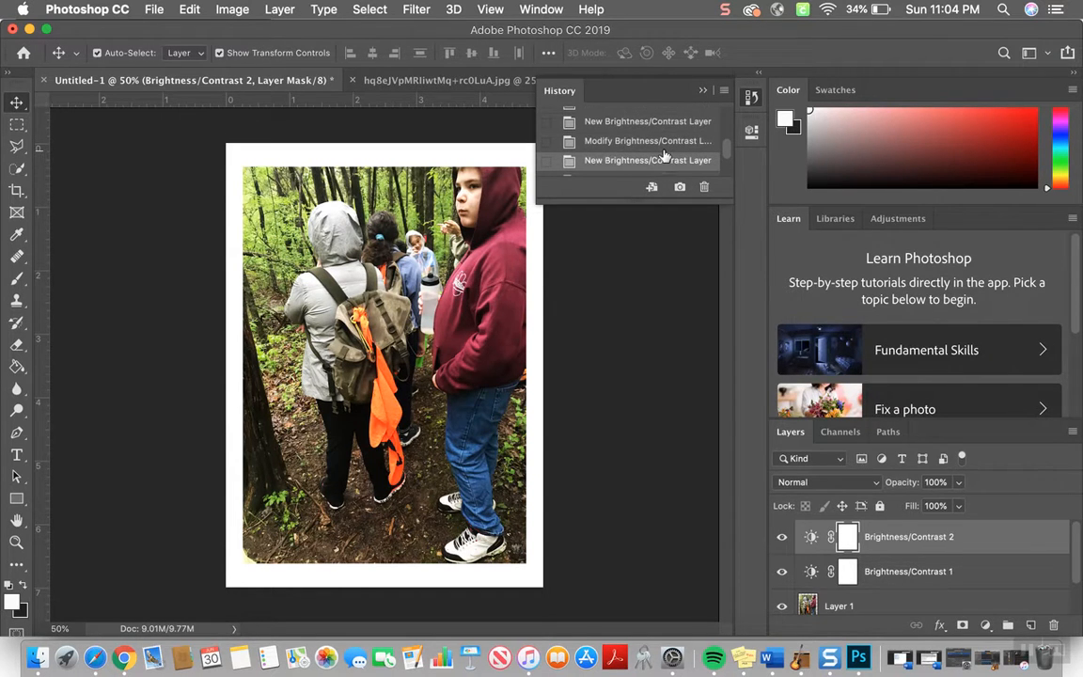
pyautogui.click(665, 121)
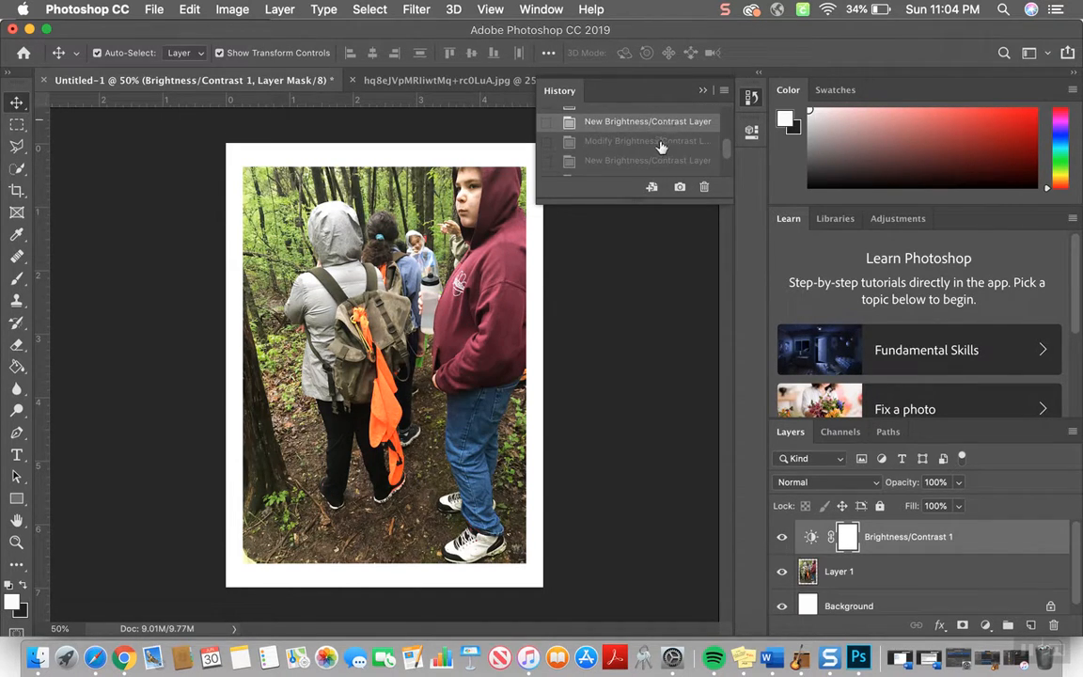
pyautogui.scroll(-2, 655, 150)
pyautogui.click(643, 166)
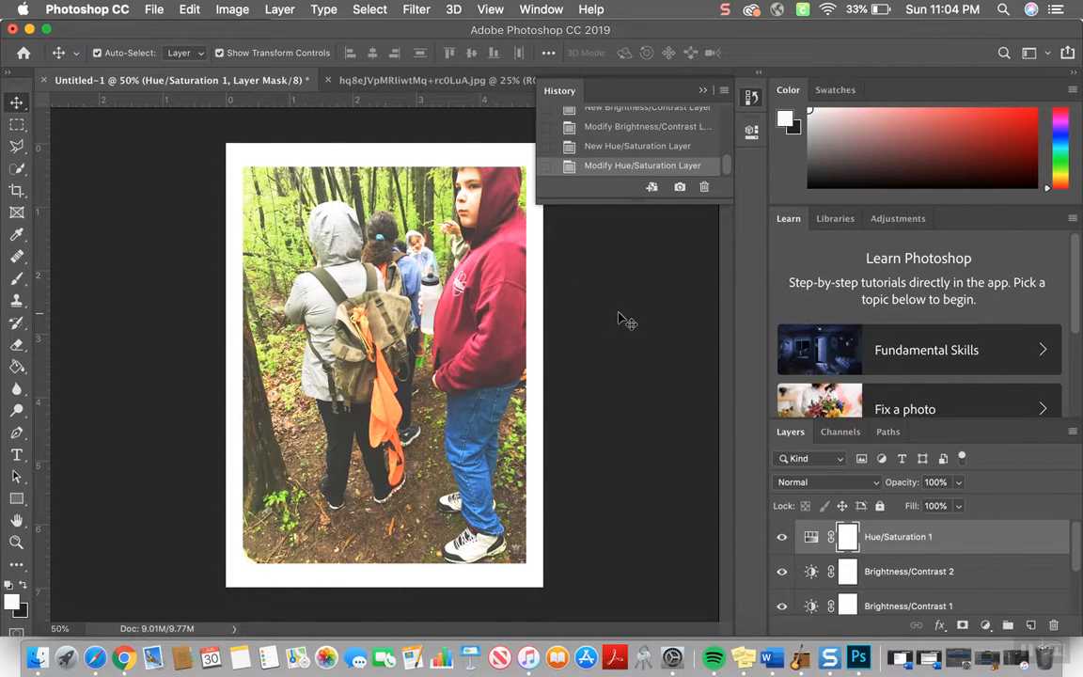
pyautogui.click(701, 92)
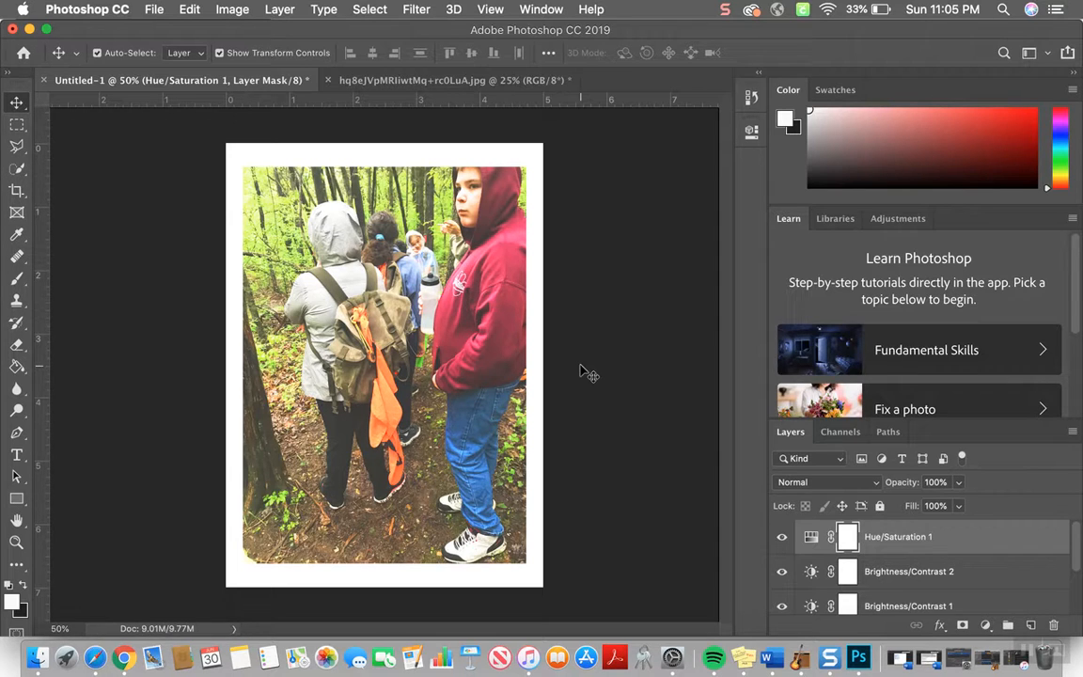
pyautogui.click(986, 625)
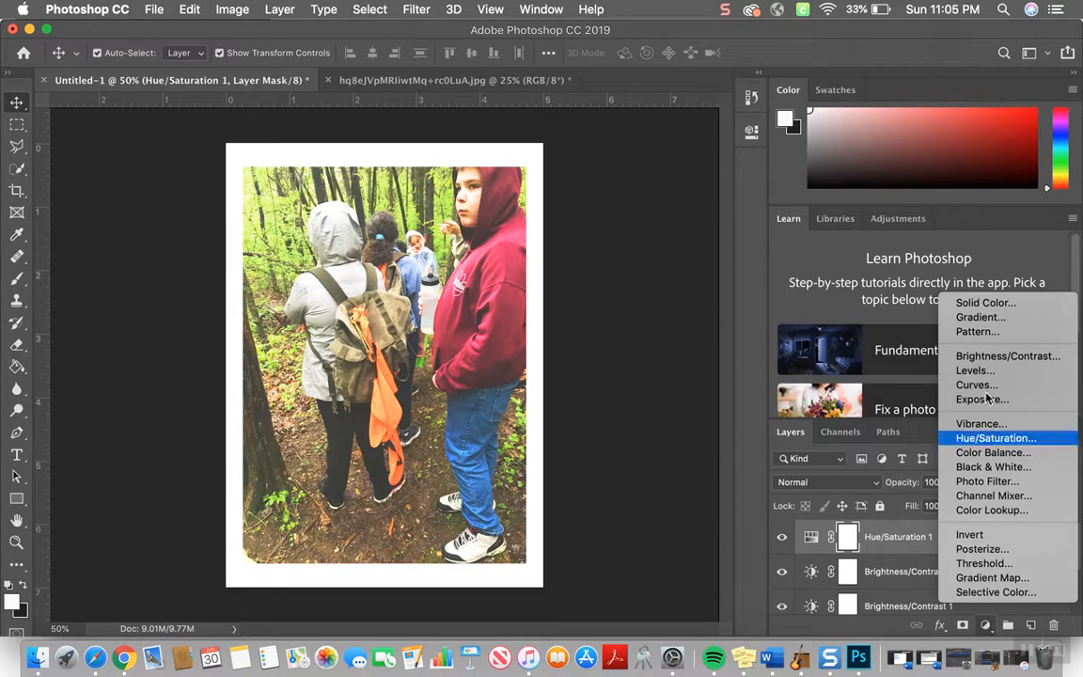
pyautogui.click(639, 441)
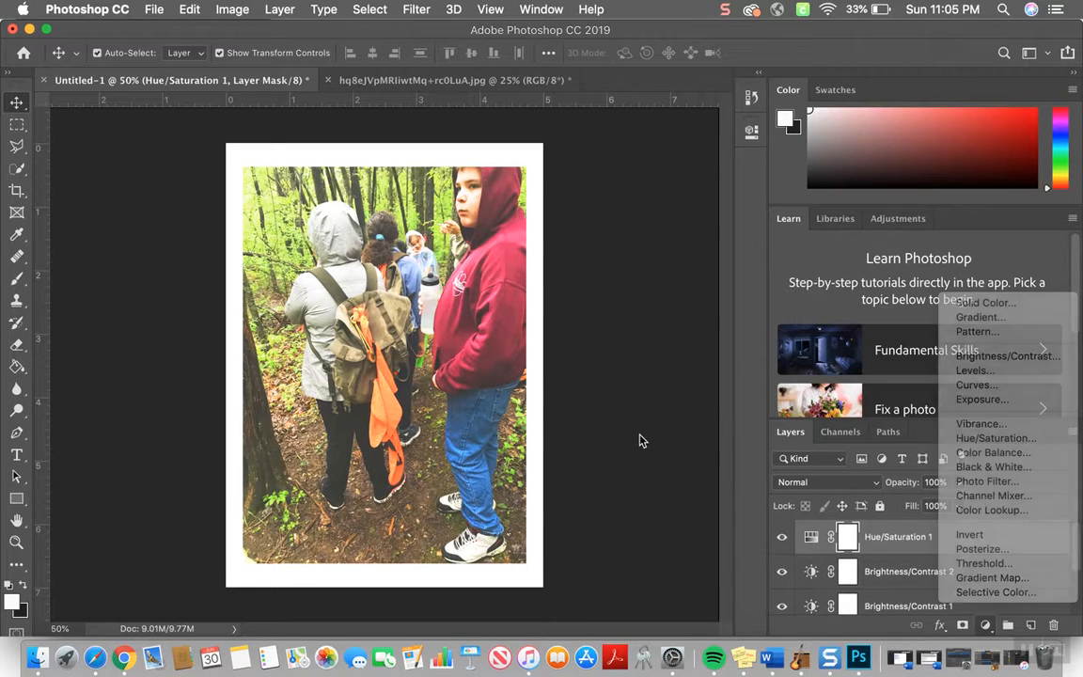